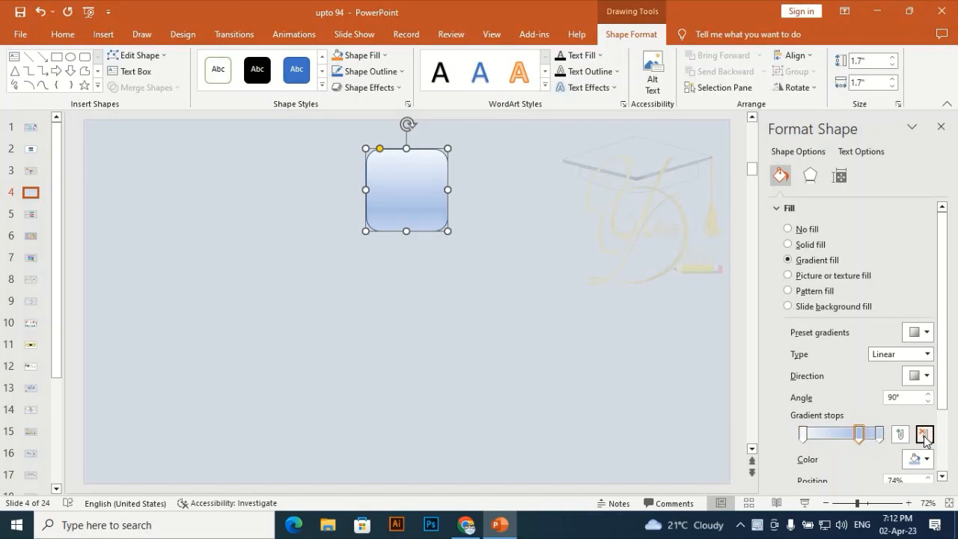
left_click(924, 435)
- Remove the rounded square's 74% gradient stop, then color the 100% stop light gray and the 0% stop white
left_click(879, 434)
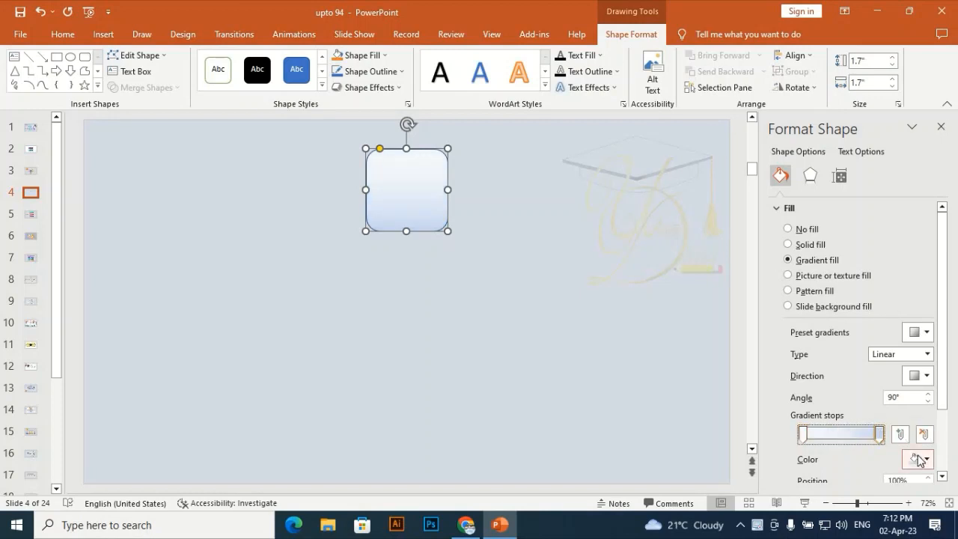
left_click(916, 458)
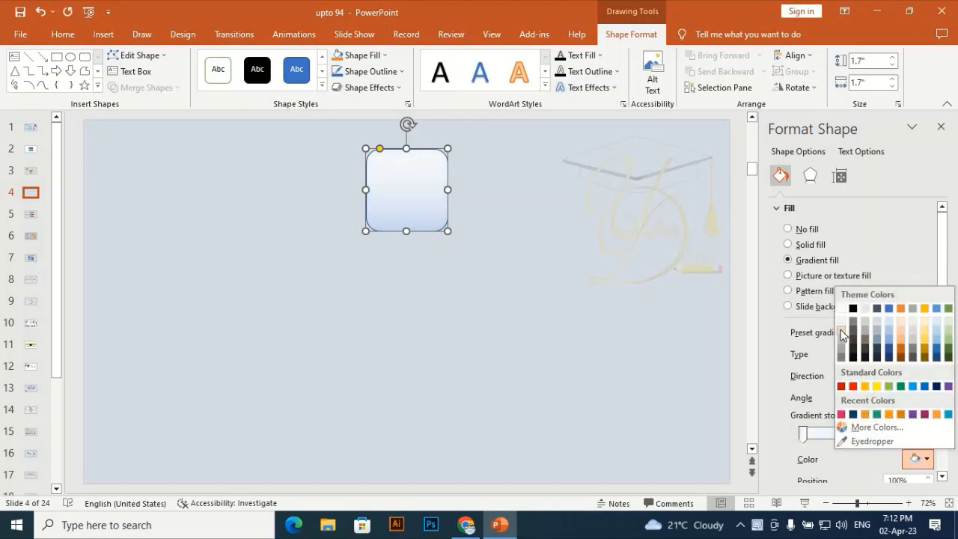
left_click(842, 333)
left_click(804, 434)
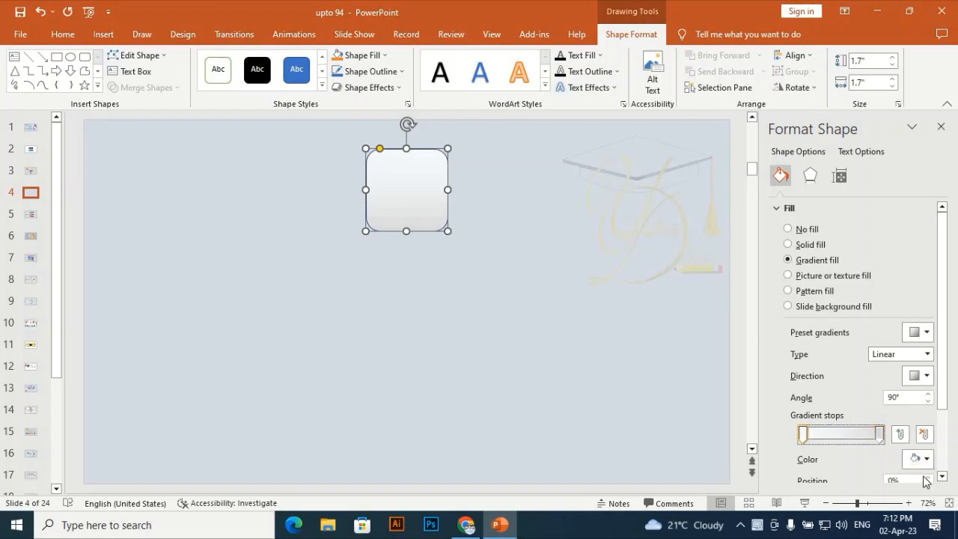
left_click(920, 458)
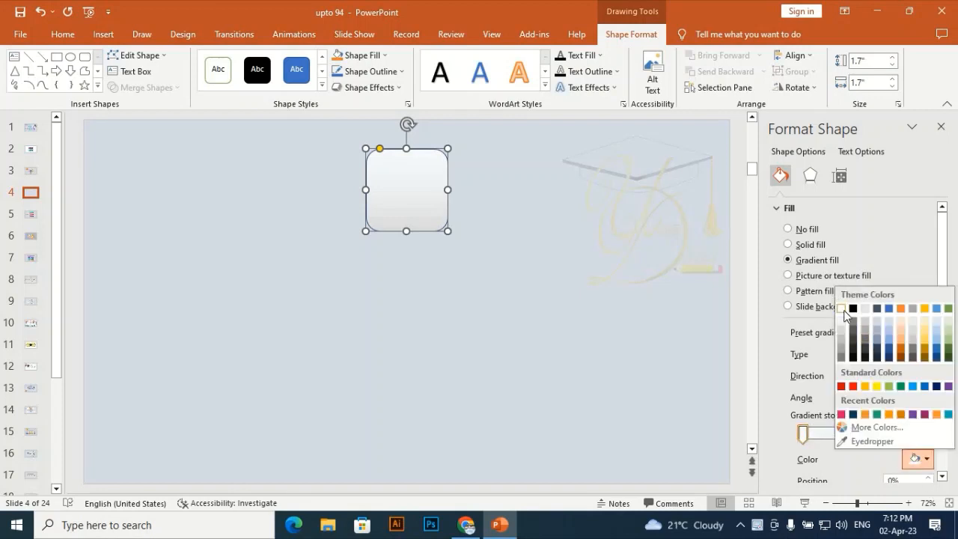
left_click(842, 308)
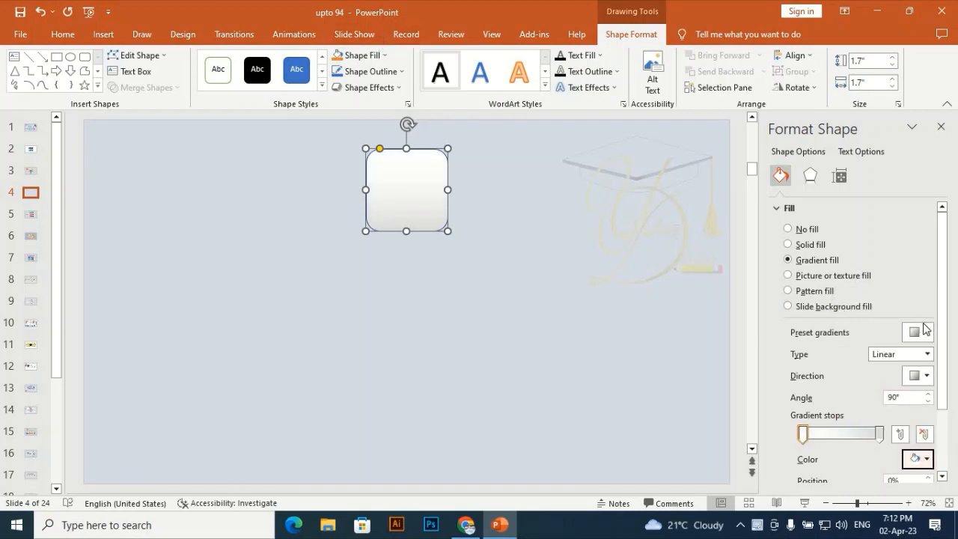
- Set the rounded square's linear gradient direction to 270° and give it a white outline
left_click(927, 377)
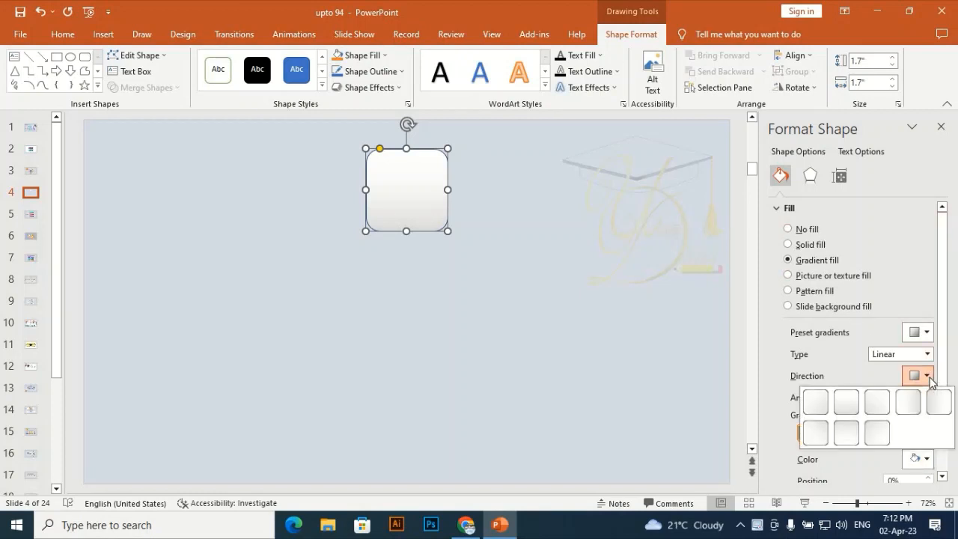
left_click(846, 432)
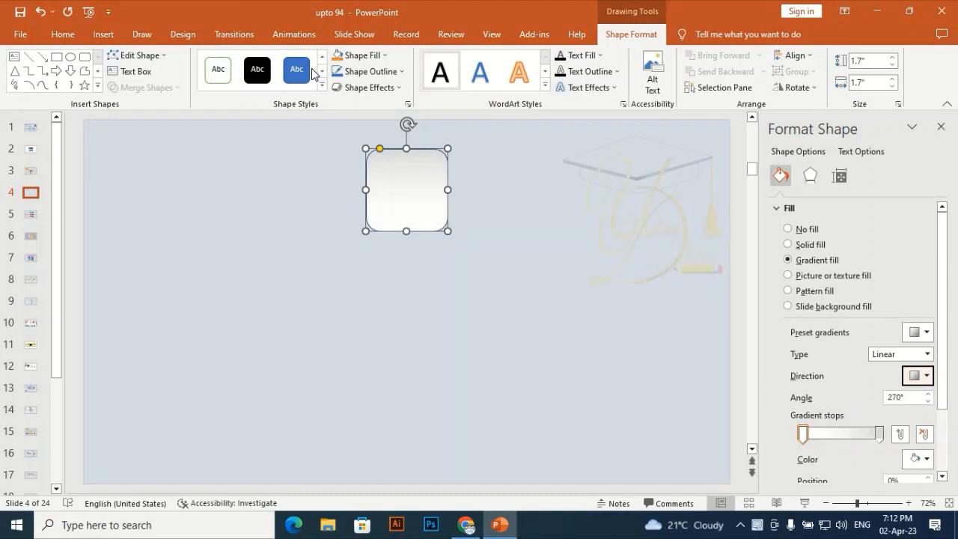
left_click(384, 72)
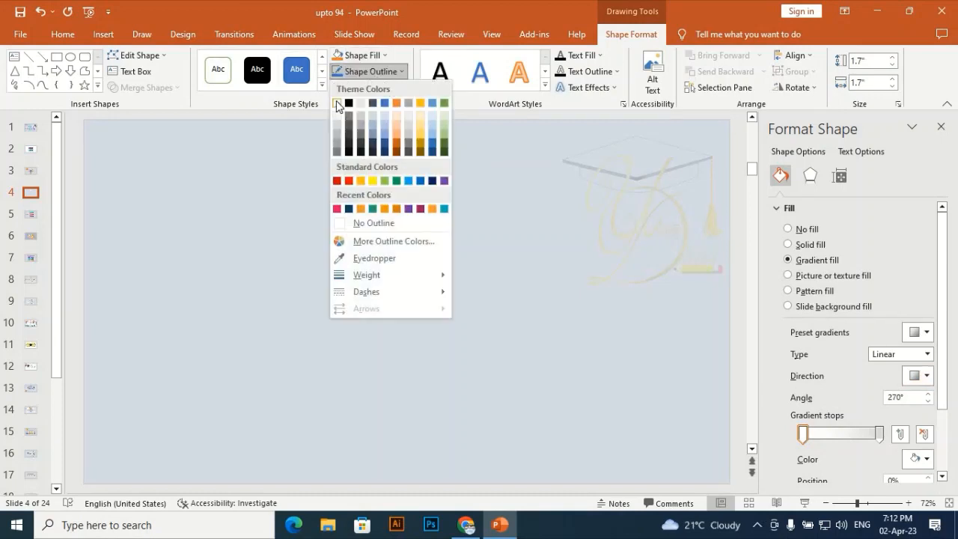
left_click(337, 103)
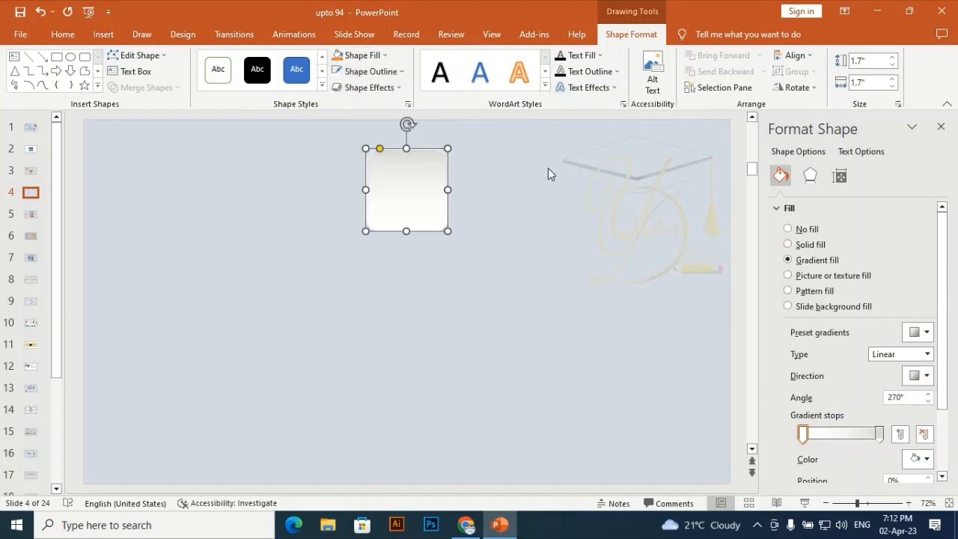
- Add an outer bottom shadow to the rounded square with 80% transparency, 105% size and 8 pt blur
left_click(809, 176)
left_click(829, 213)
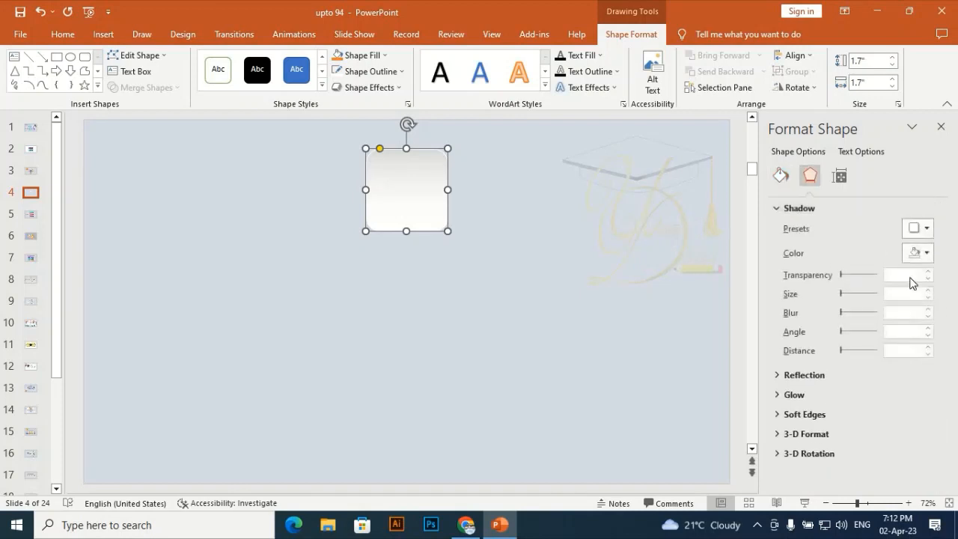
left_click(917, 228)
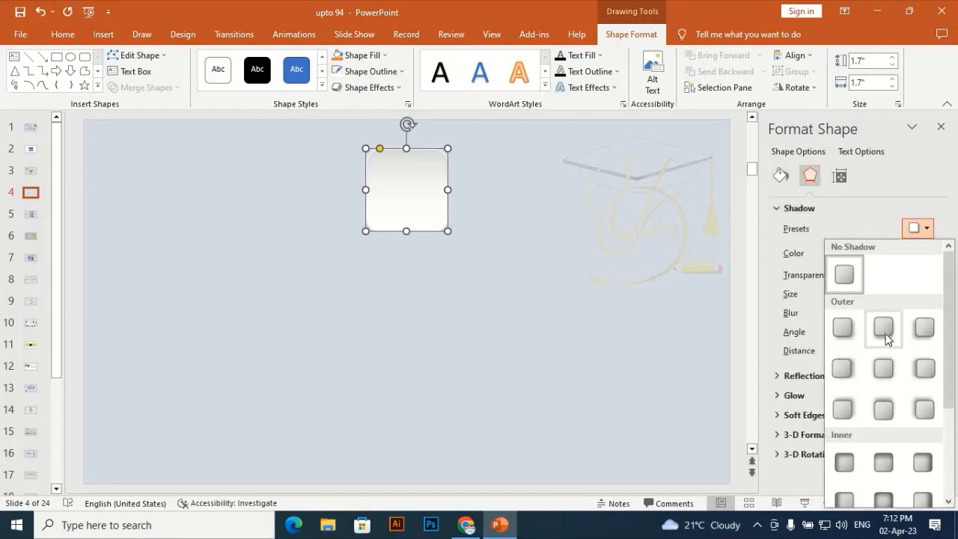
left_click(884, 329)
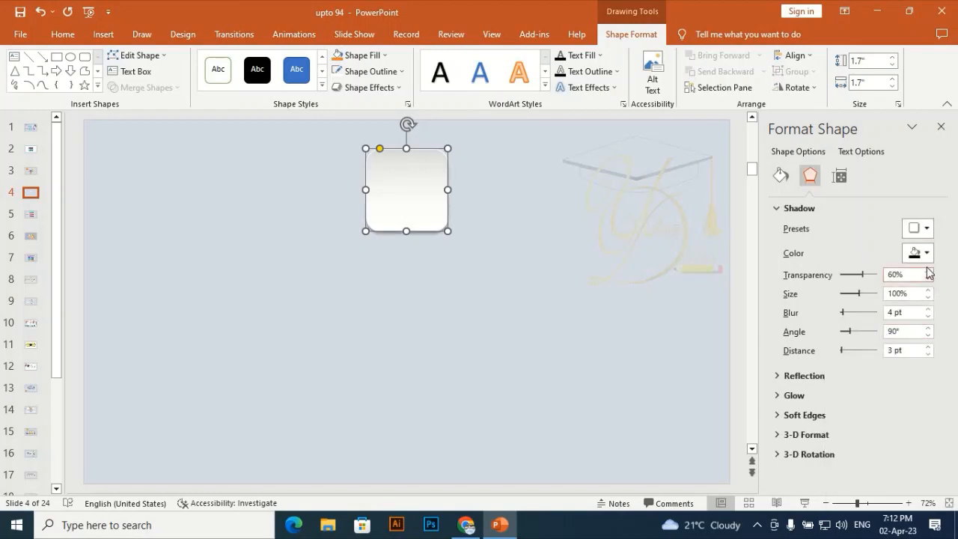
left_click(928, 271)
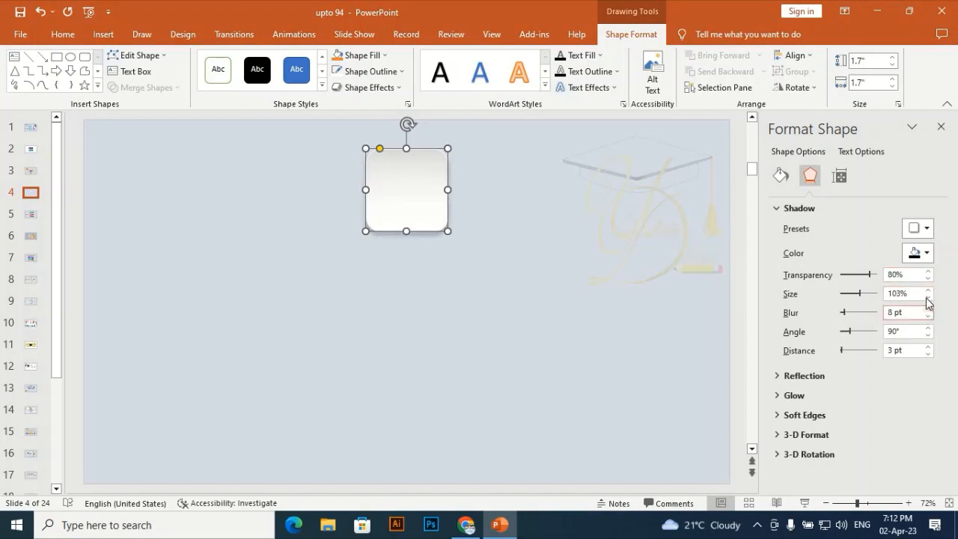
left_click(928, 291)
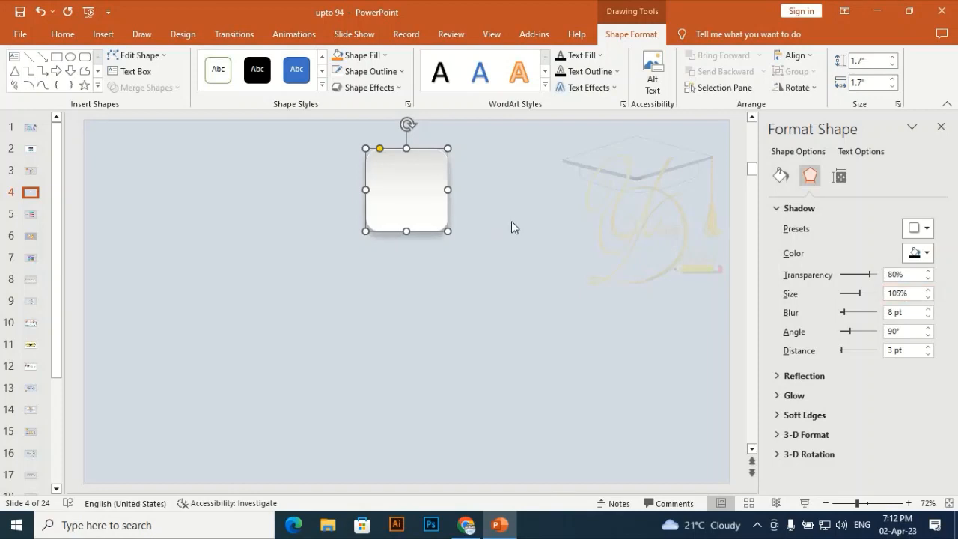
left_click(512, 223)
left_click(436, 203)
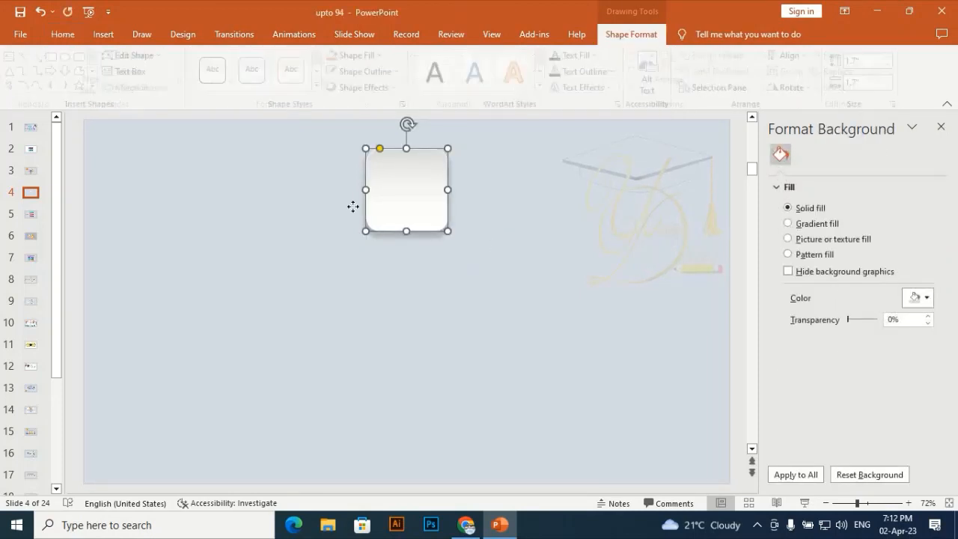
left_click(352, 205)
- Draw a rectangle about 1.7" wide and 0.52" high beside the rounded square, on its left
left_click(116, 37)
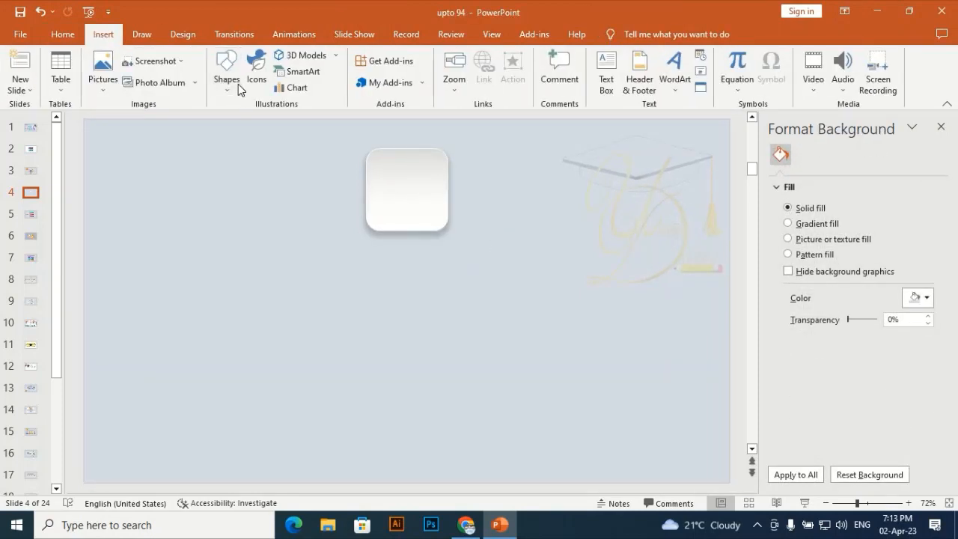
left_click(226, 75)
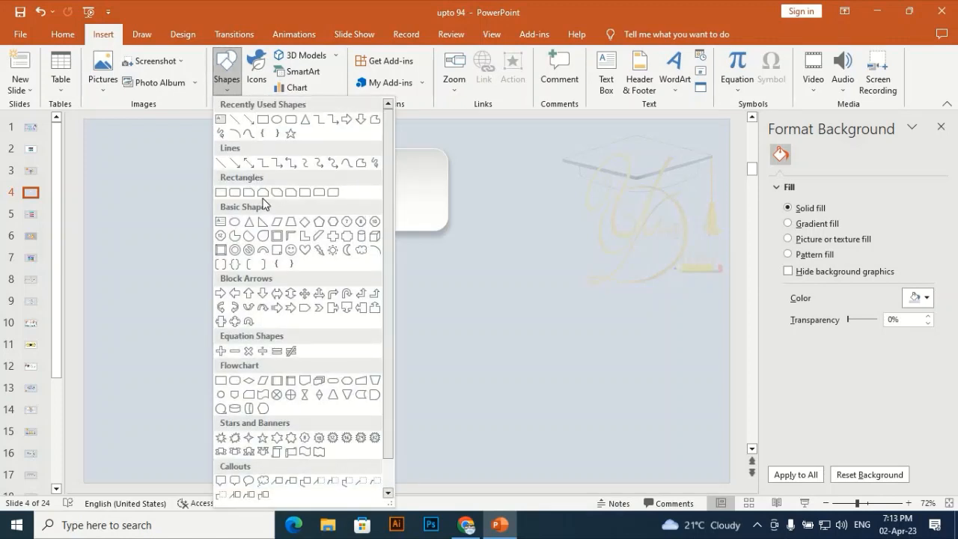
left_click(291, 121)
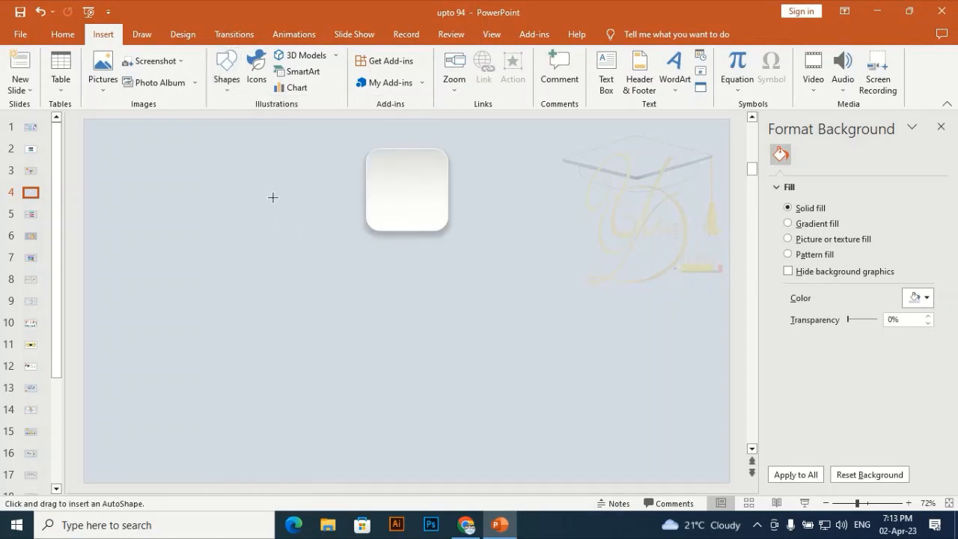
left_click(227, 74)
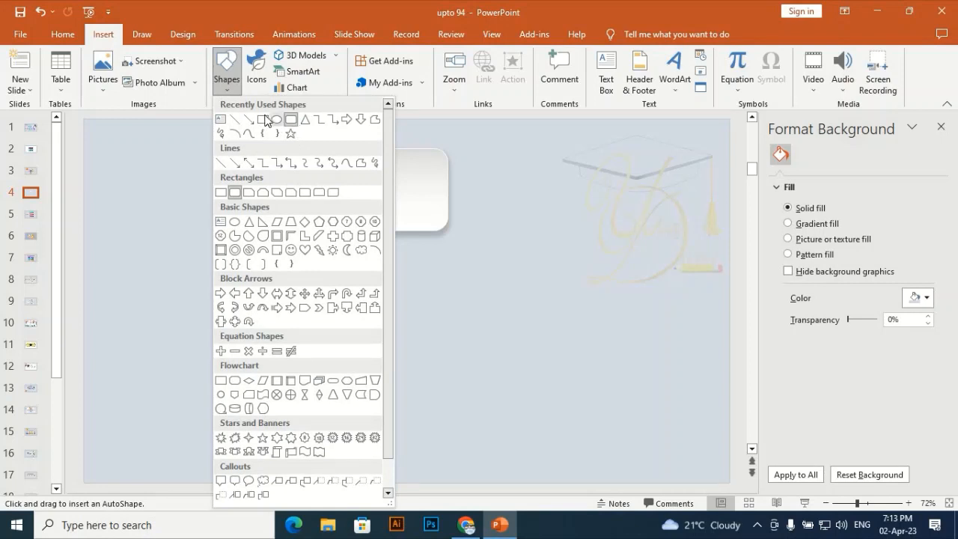
left_click(266, 121)
left_click_drag(230, 172, 313, 197)
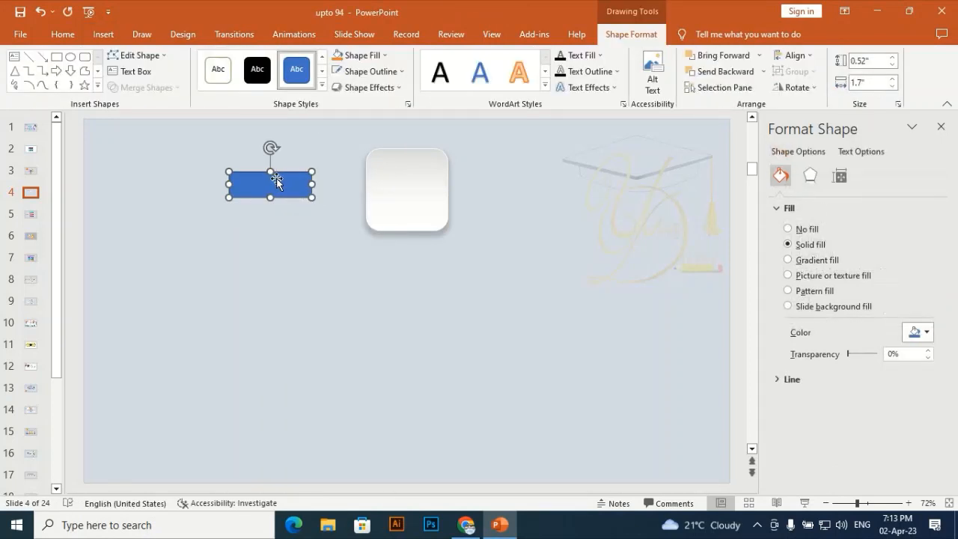
- Apply a gradient fill to the rectangle and set its 100% stop to the recently used pink
left_click(789, 260)
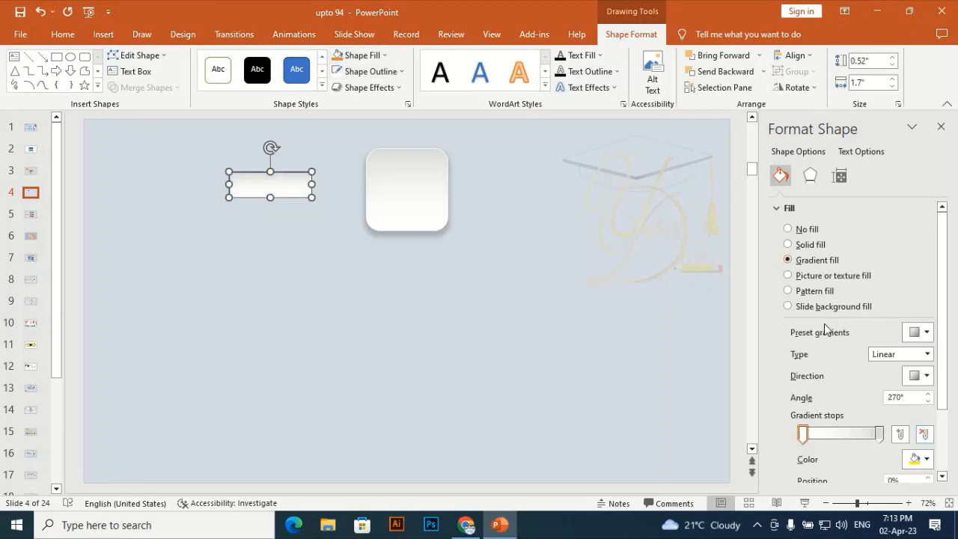
left_click(879, 434)
left_click(919, 462)
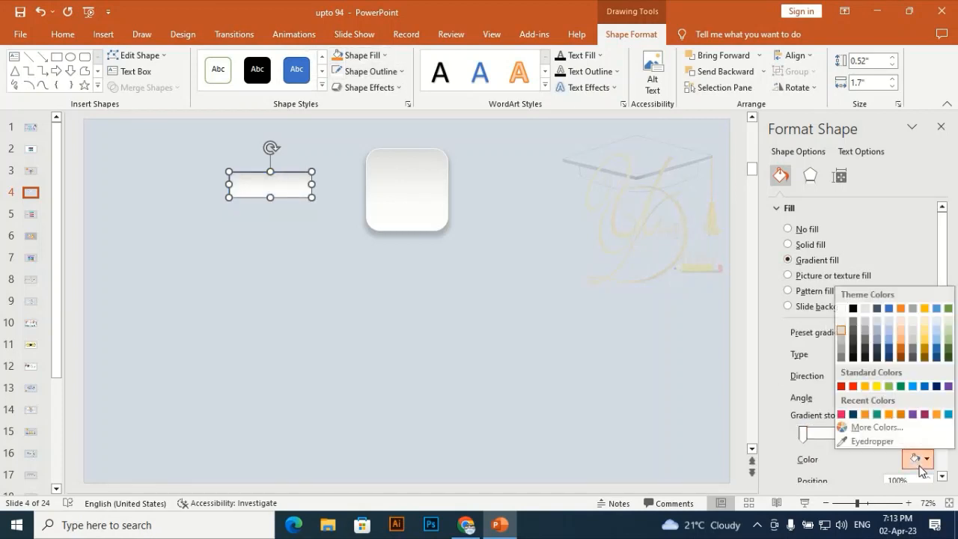
left_click(841, 415)
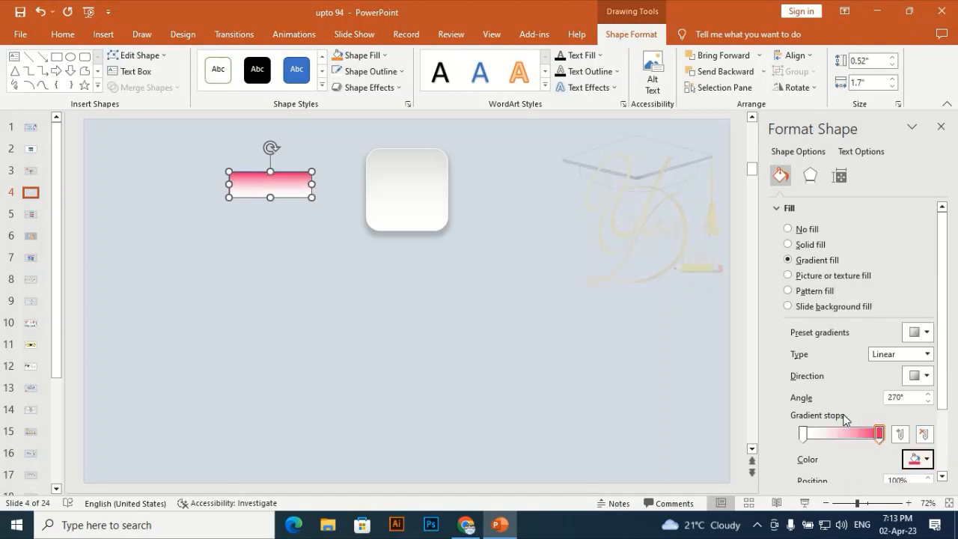
- Set the rectangle's 0% gradient stop to a lighter custom pink, #FE3494
left_click(804, 433)
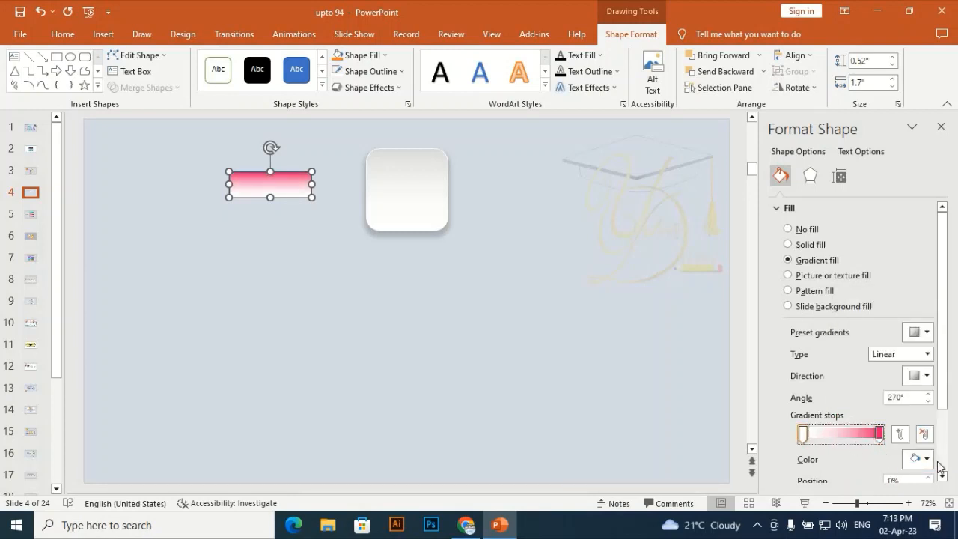
left_click(925, 460)
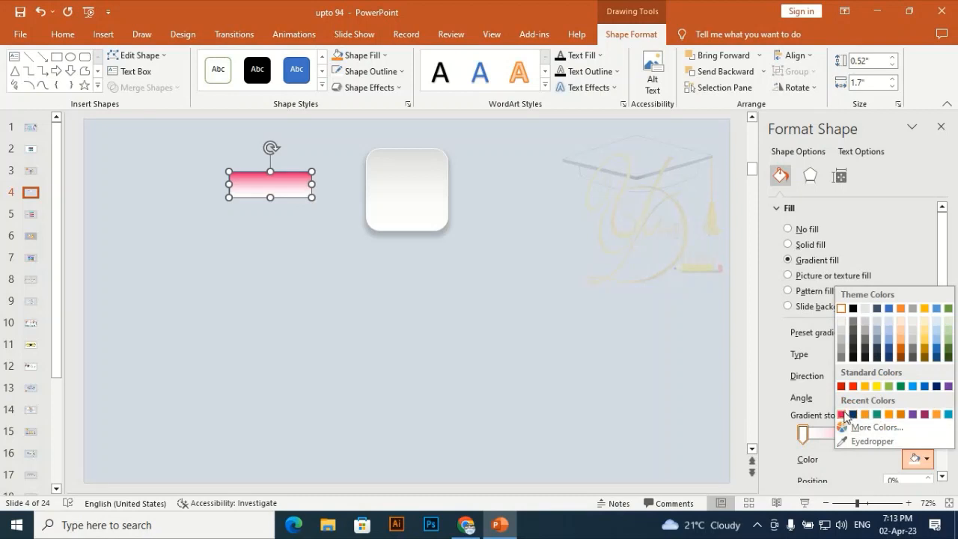
left_click(870, 443)
left_click(926, 459)
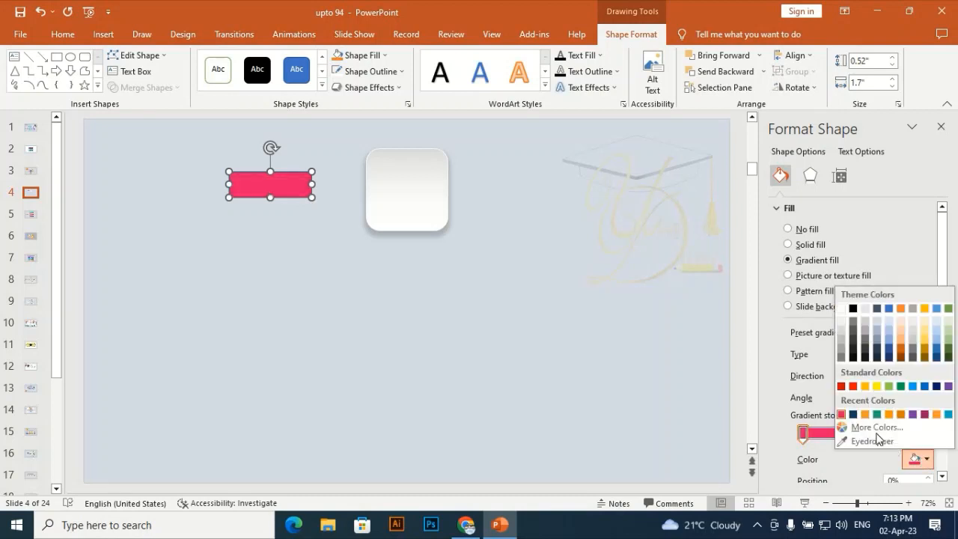
left_click(862, 431)
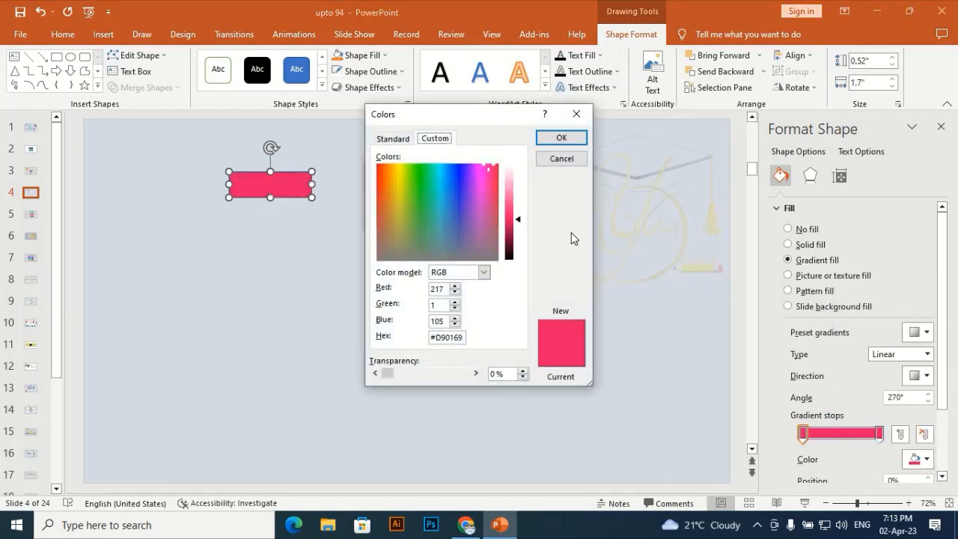
left_click(515, 202)
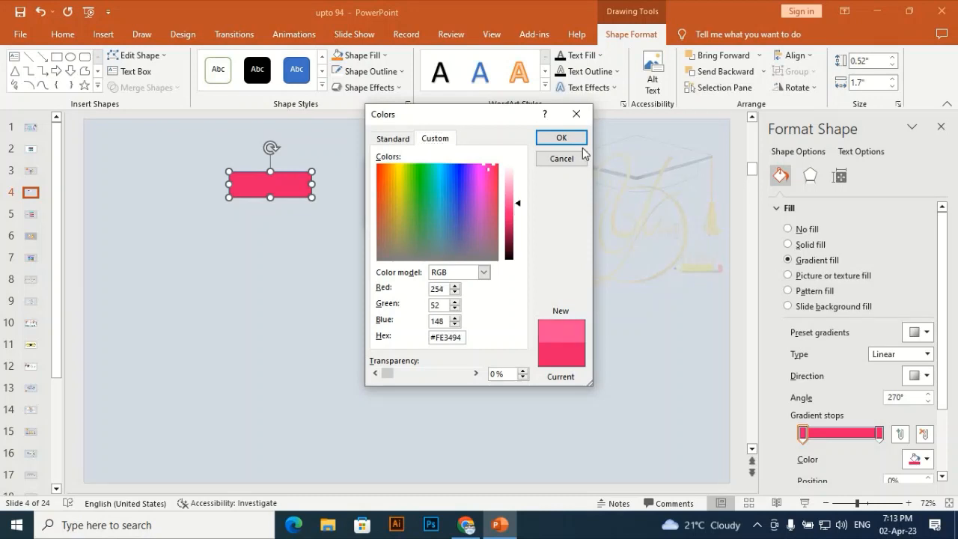
left_click(561, 138)
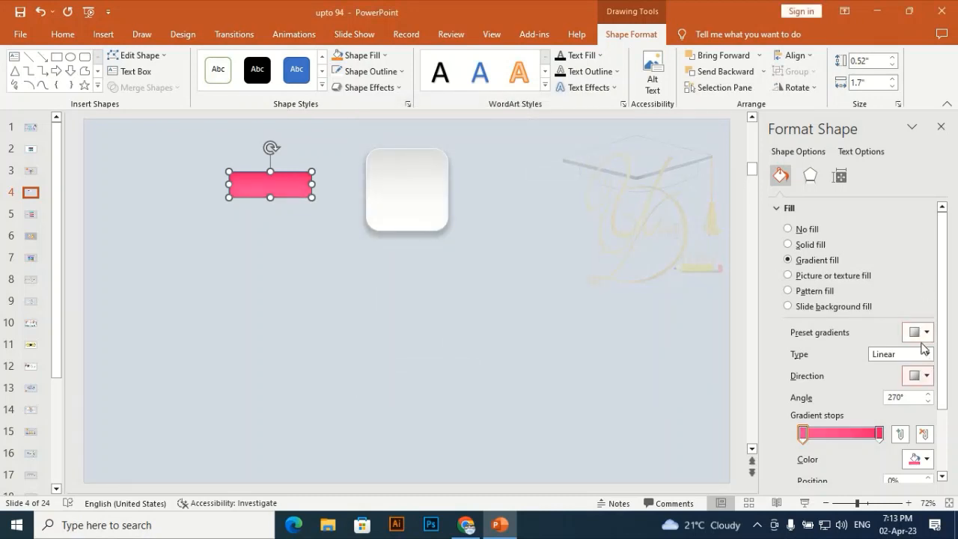
- Set the rectangle's linear gradient direction to 180° and give it a white outline
left_click(928, 376)
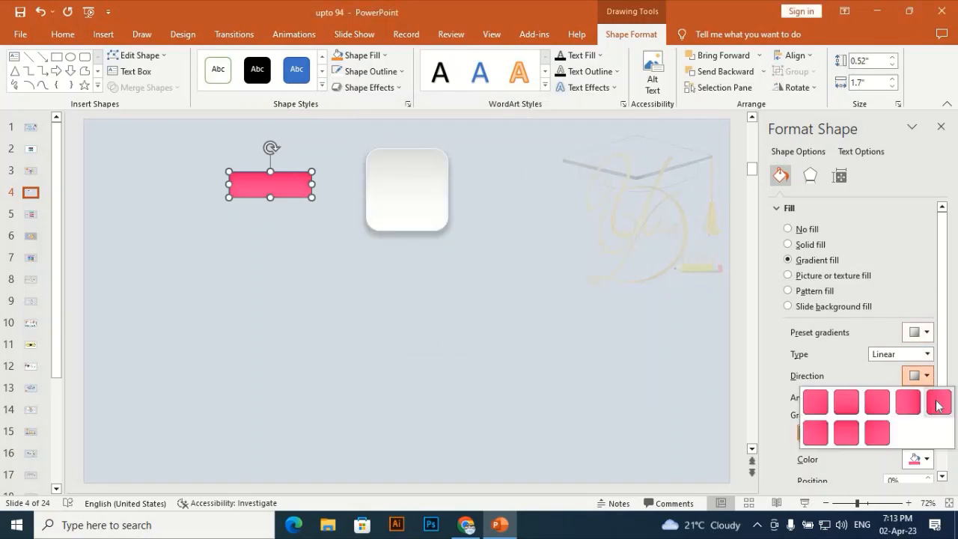
left_click(937, 397)
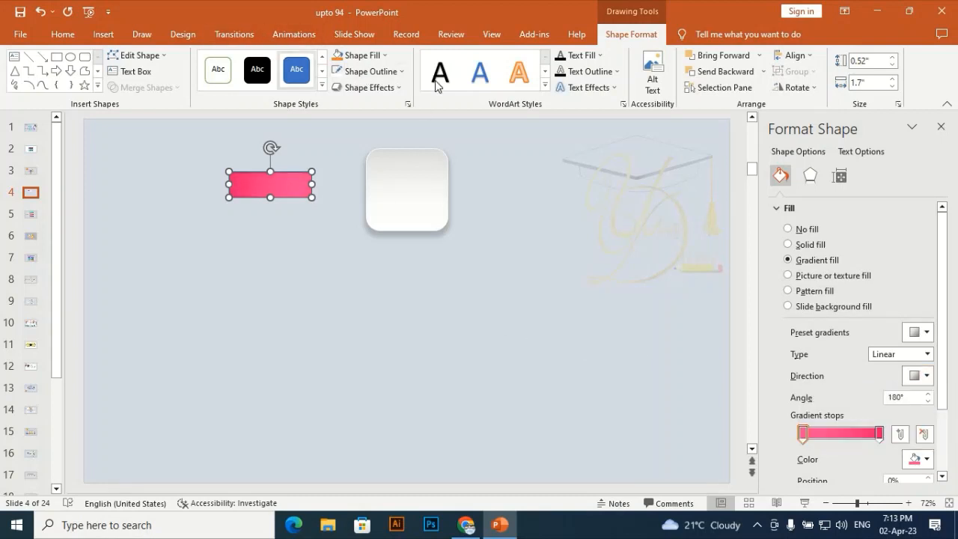
left_click(382, 71)
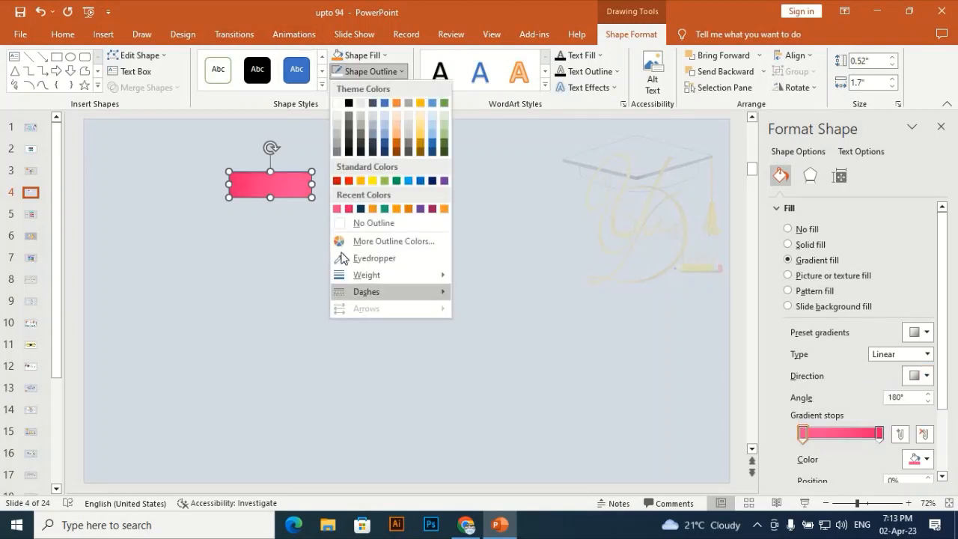
left_click(338, 104)
- Give the pink rectangle an outer shadow with 80% transparency, 104% size, 8 pt blur, 90° angle and 3 pt distance
left_click(808, 177)
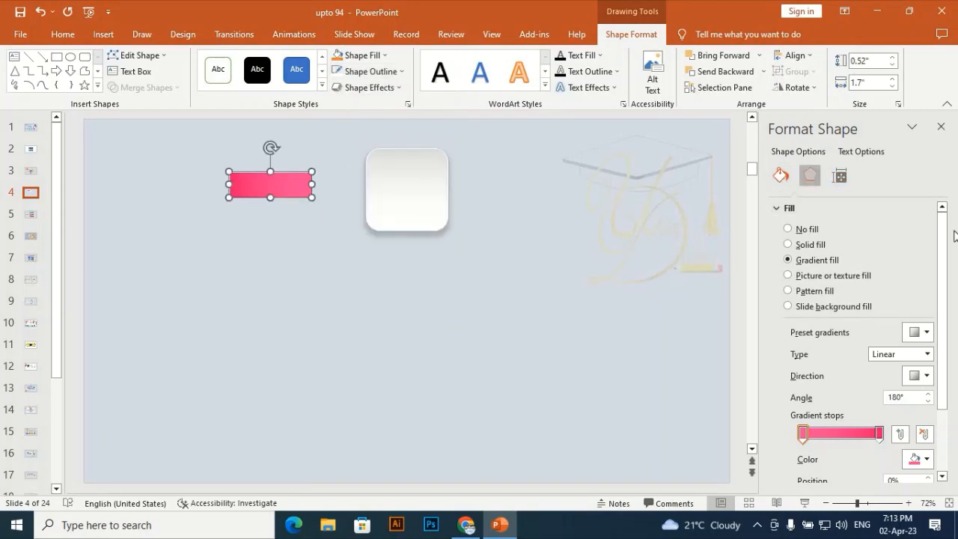
left_click(925, 230)
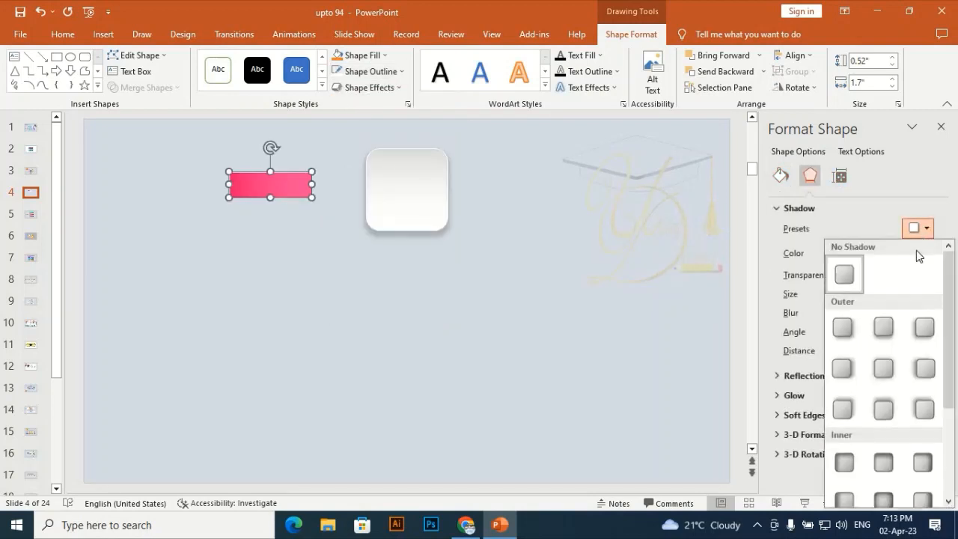
left_click(881, 336)
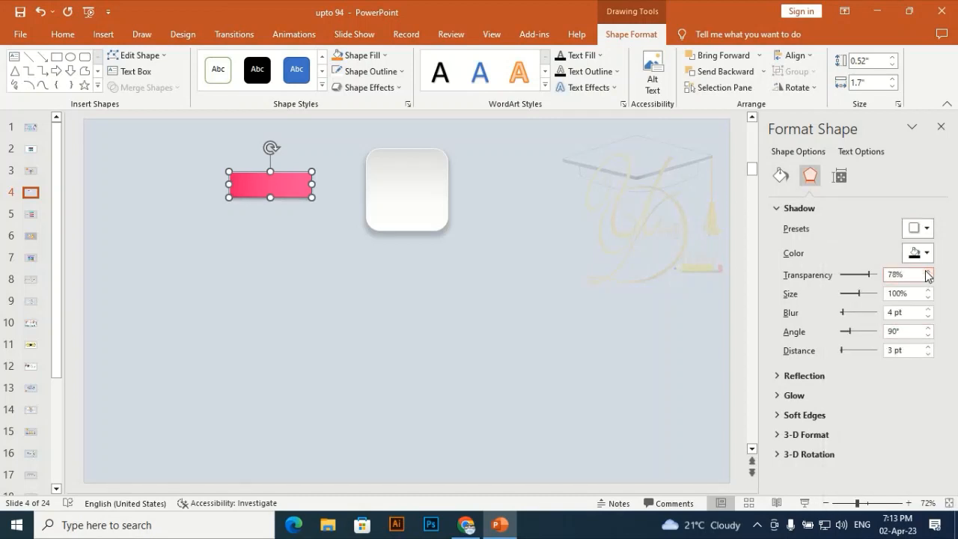
left_click(928, 308)
left_click(928, 308)
left_click(928, 308)
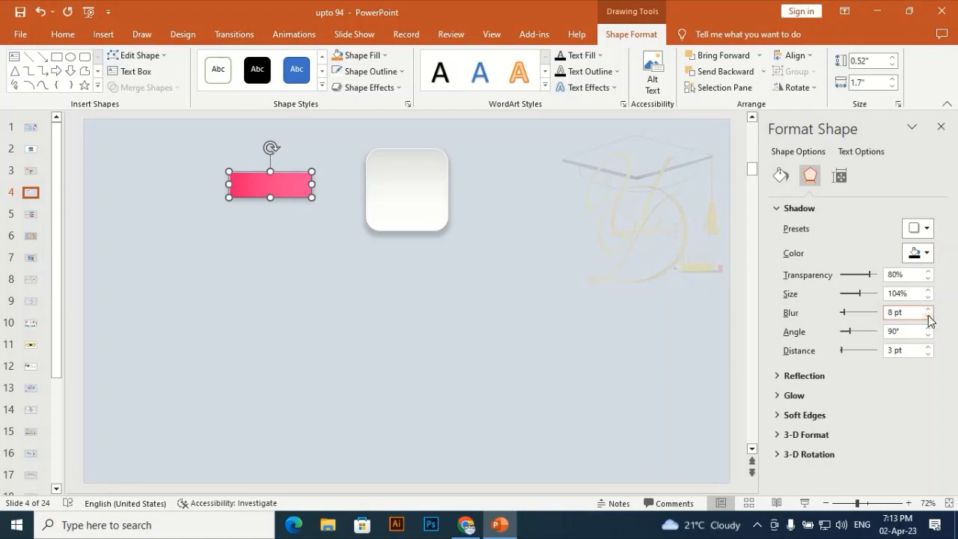
- Lay the pink rectangle across the rounded square's middle, widening it to about 1.85", and shorten the square from its lower edge
left_click_drag(280, 190, 414, 192)
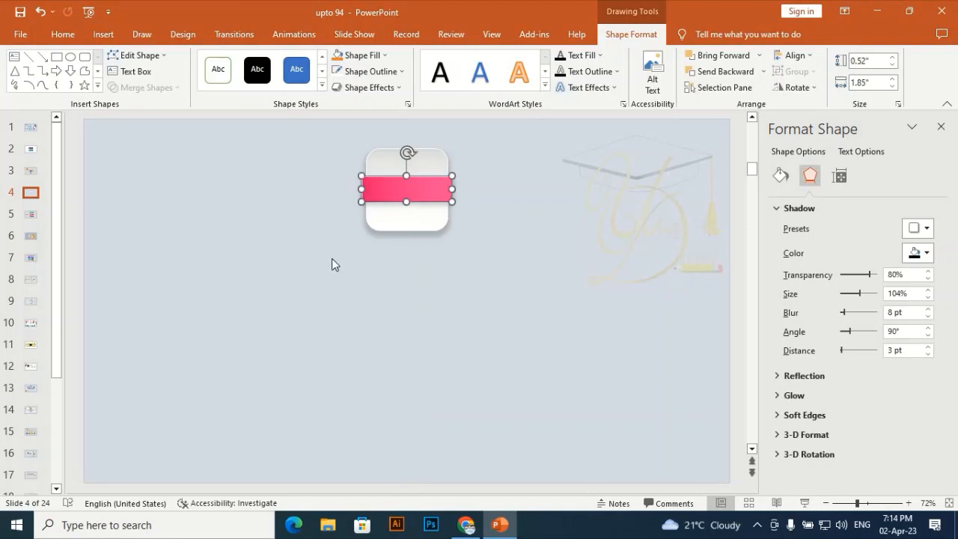
left_click(331, 258)
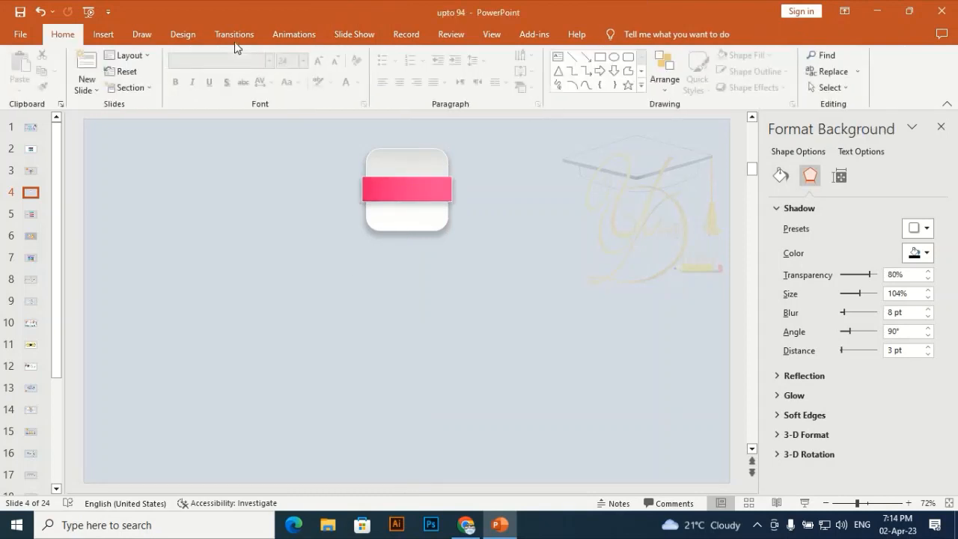
double_click(416, 226)
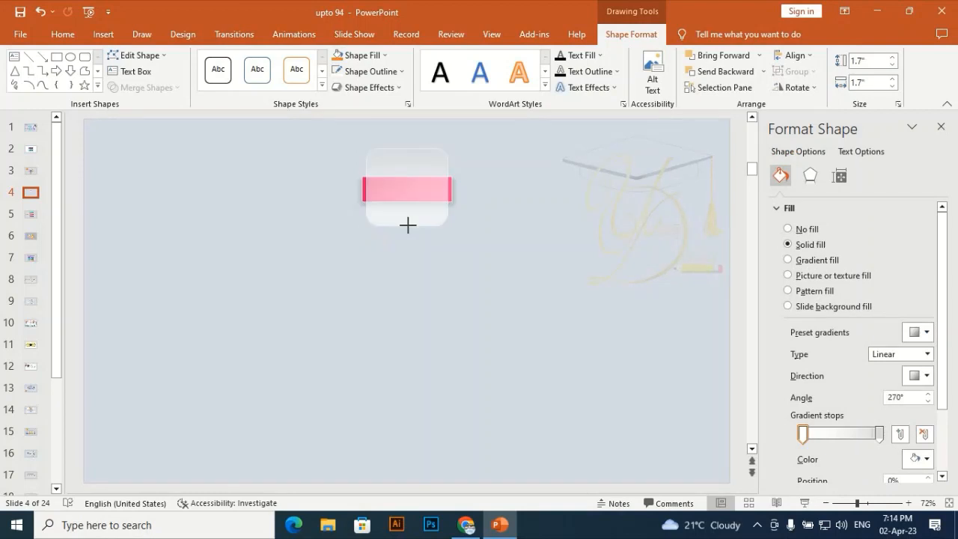
left_click(419, 257)
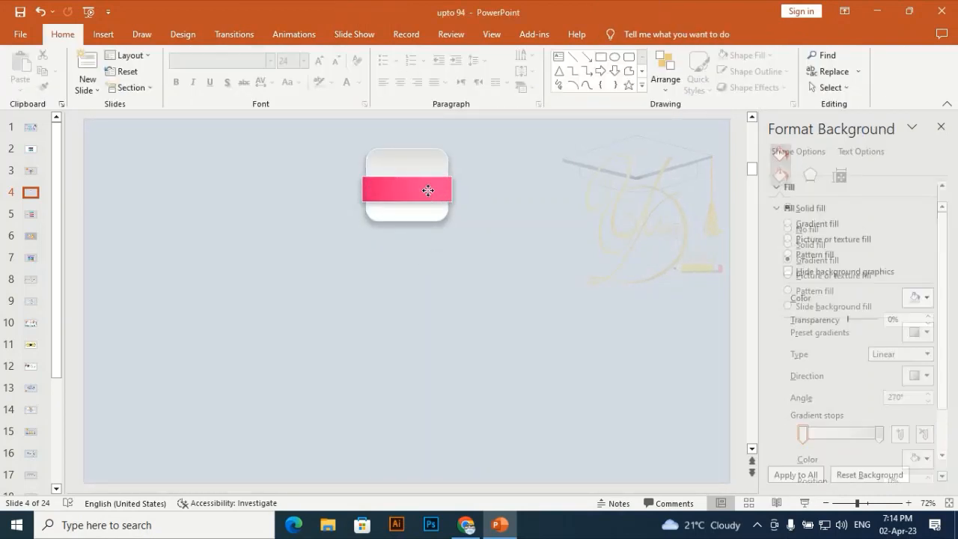
left_click(428, 181)
left_click_drag(427, 182, 428, 184)
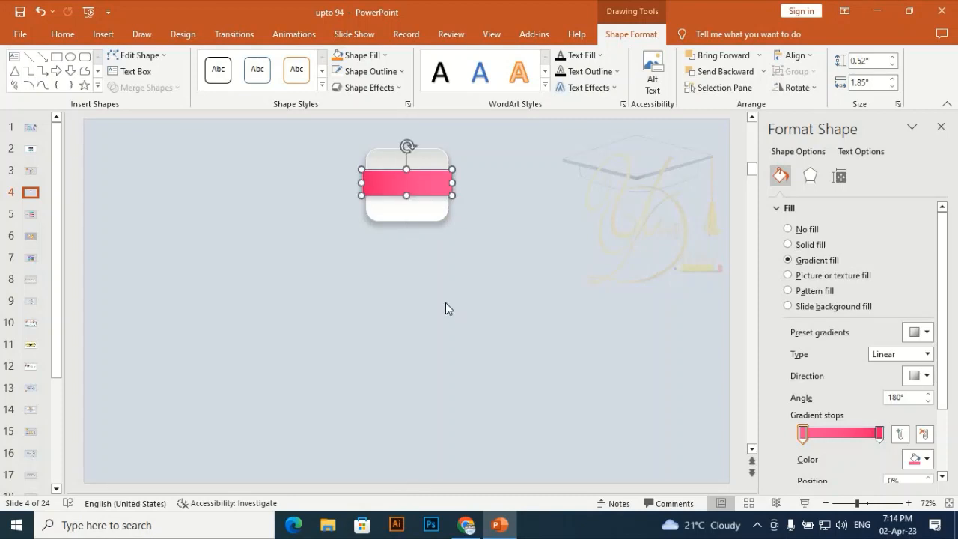
left_click(444, 303)
- Duplicate the pink rectangle, place the copy below and left of the square, and enlarge it to about 3.12" wide and 1.03" high
left_click(411, 178)
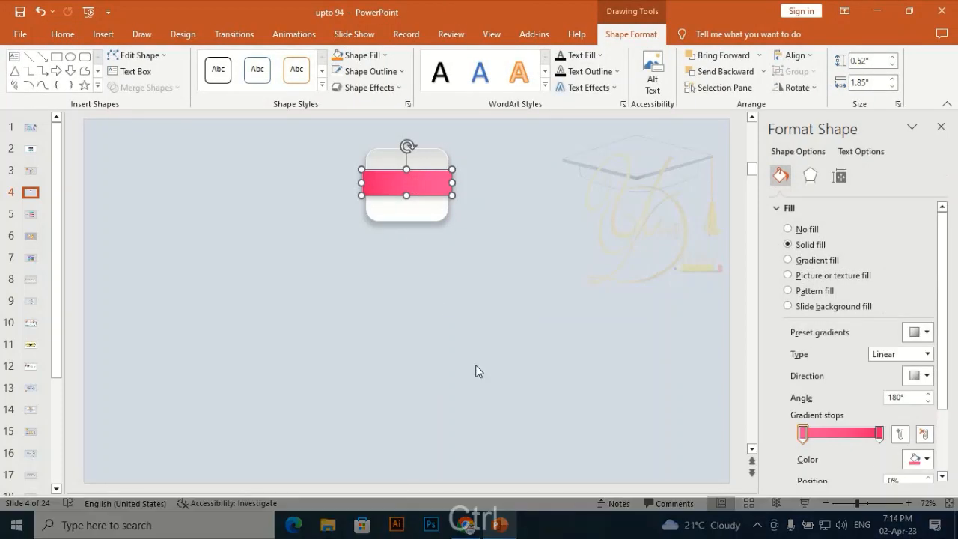
key("ctrl+d")
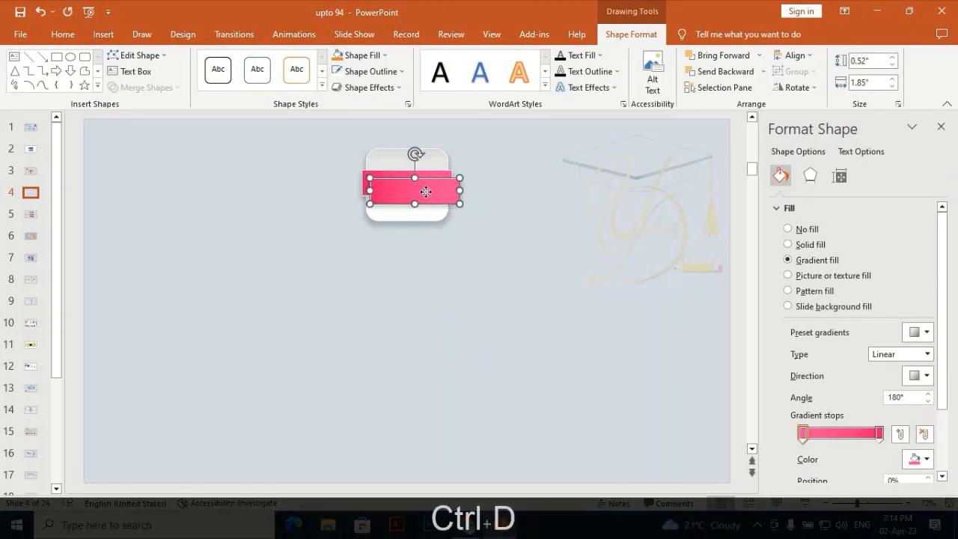
left_click_drag(425, 192, 236, 320)
left_click_drag(282, 291, 343, 290)
left_click_drag(260, 295, 253, 297)
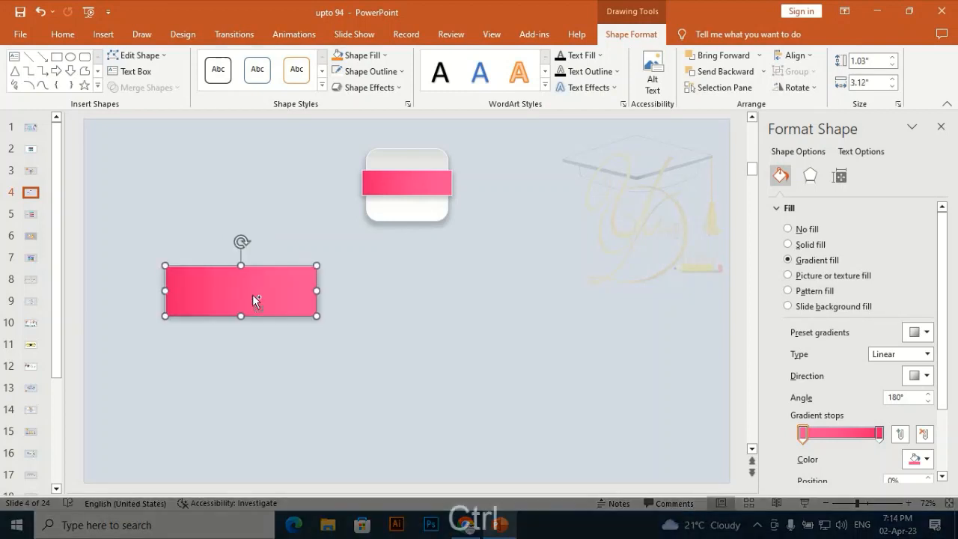
- Duplicate the large pink rectangle and align the copy level with it on the opposite side of the slide
key("ctrl+d")
left_click_drag(763, 307, 695, 270)
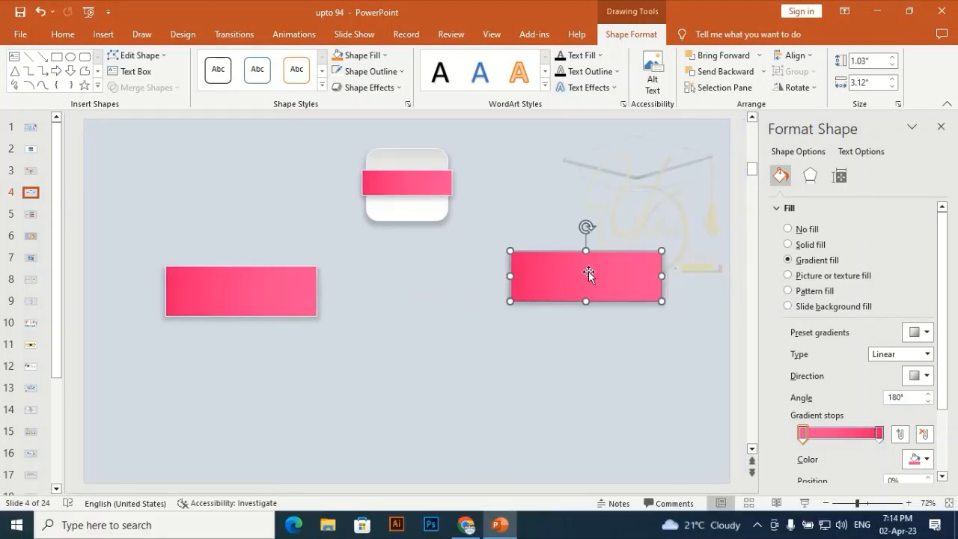
left_click_drag(590, 283, 593, 285)
left_click(492, 368)
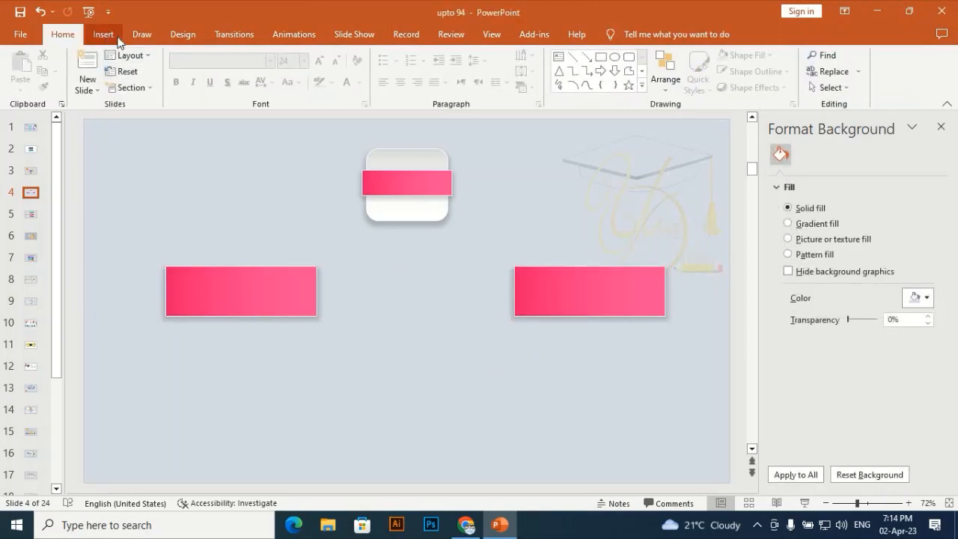
- Draw a right brace about 1.7" wide and 4.94" high over the left half of the slide
left_click(105, 35)
left_click(226, 75)
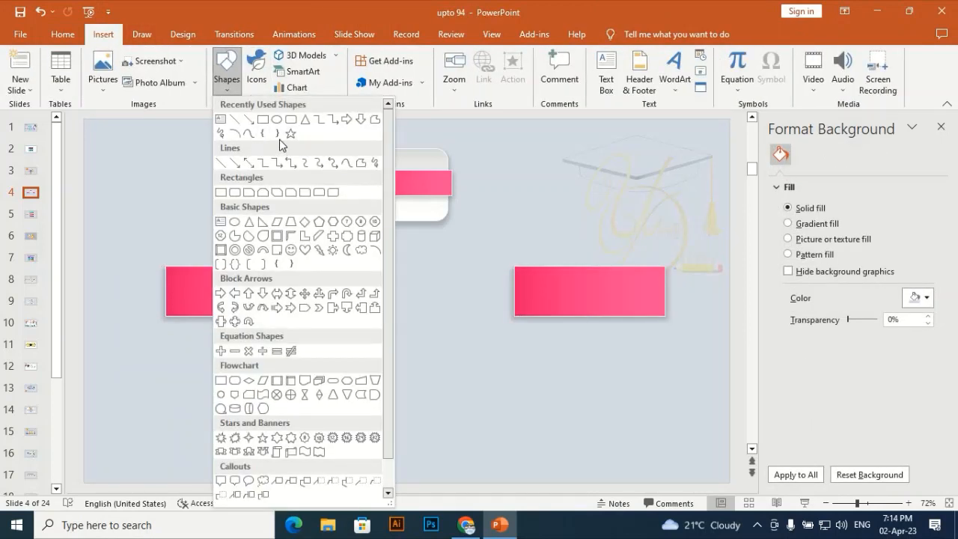
left_click(277, 135)
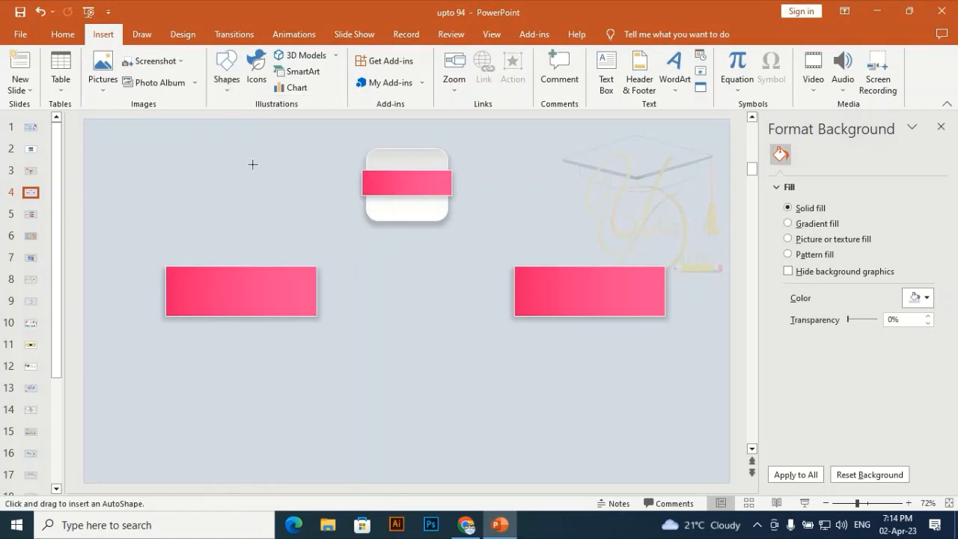
left_click_drag(334, 377, 336, 392)
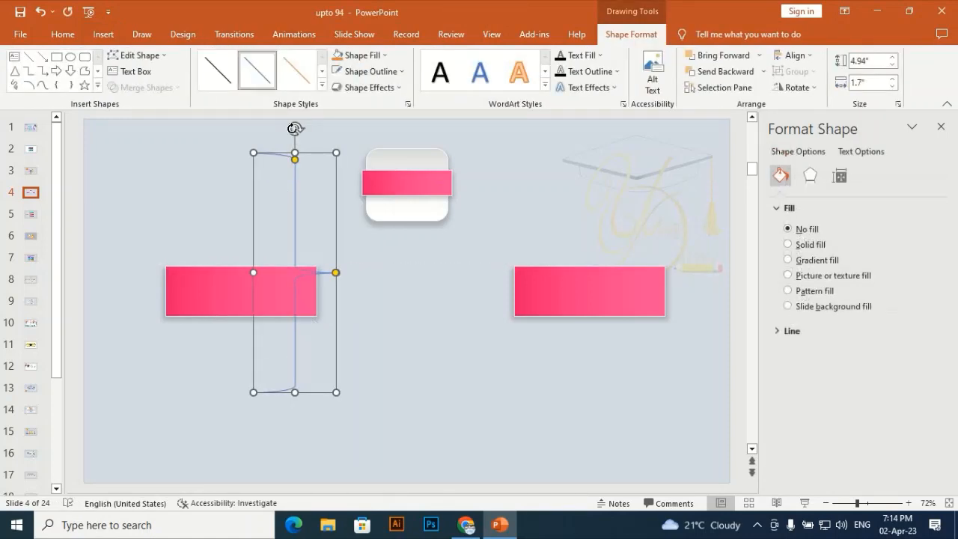
- Rotate the brace so its tip points up and centre it beneath the pink band on the rounded square
left_click_drag(213, 185, 184, 252)
left_click(294, 258)
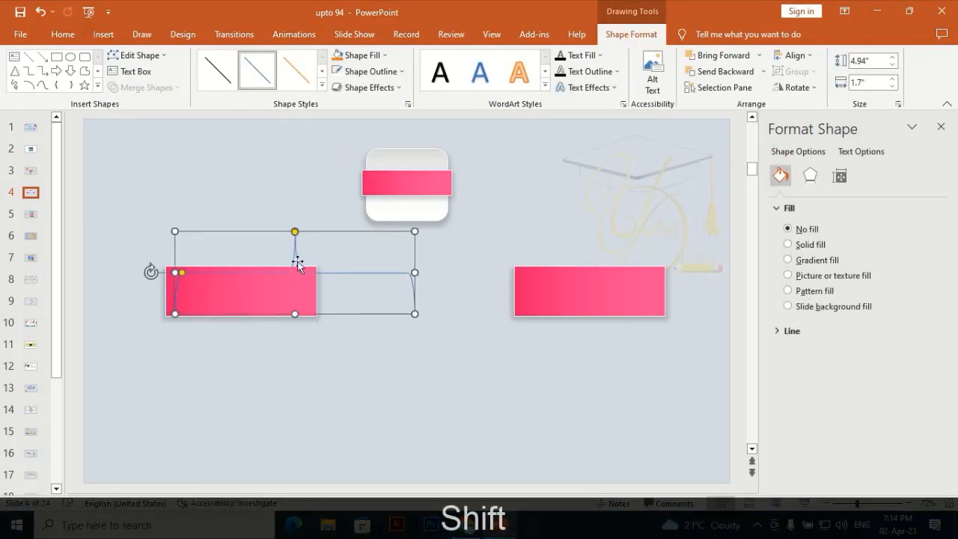
left_click_drag(333, 273, 439, 238)
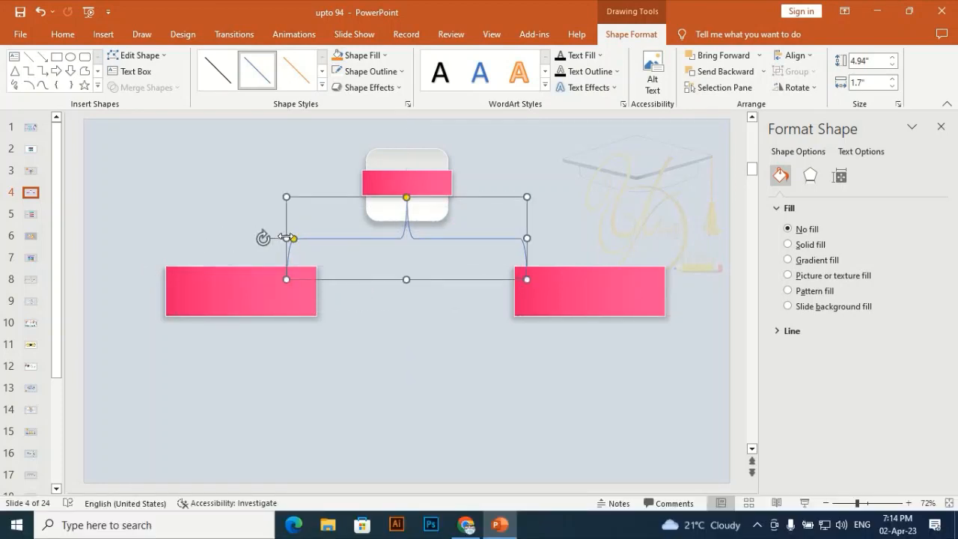
- Stretch the brace to about 7.33" to span both large rectangles, round its curves more, and recentre it under the square
left_click_drag(286, 238, 253, 238)
mouse_move(526, 238)
left_mouse_down()
mouse_move(597, 239)
mouse_move(532, 239)
left_mouse_up()
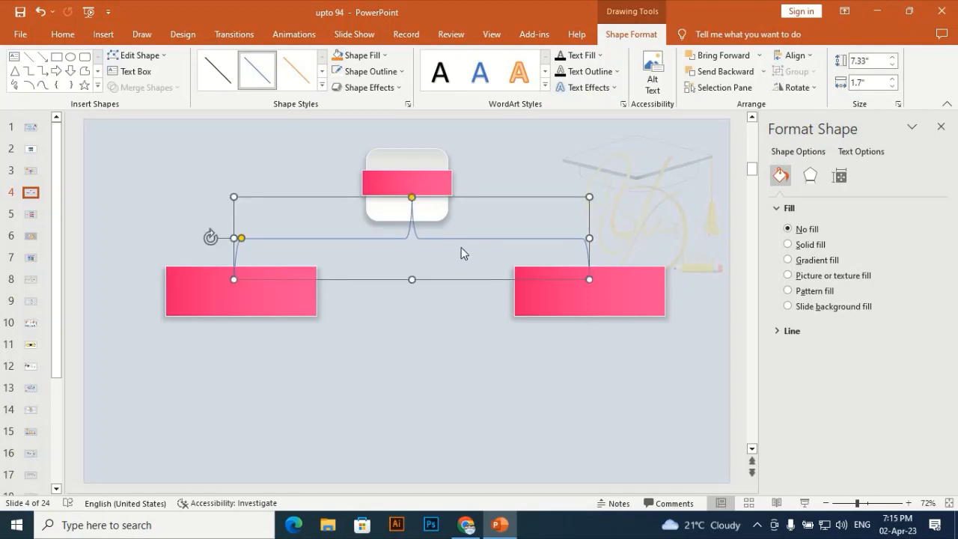
left_click(272, 254)
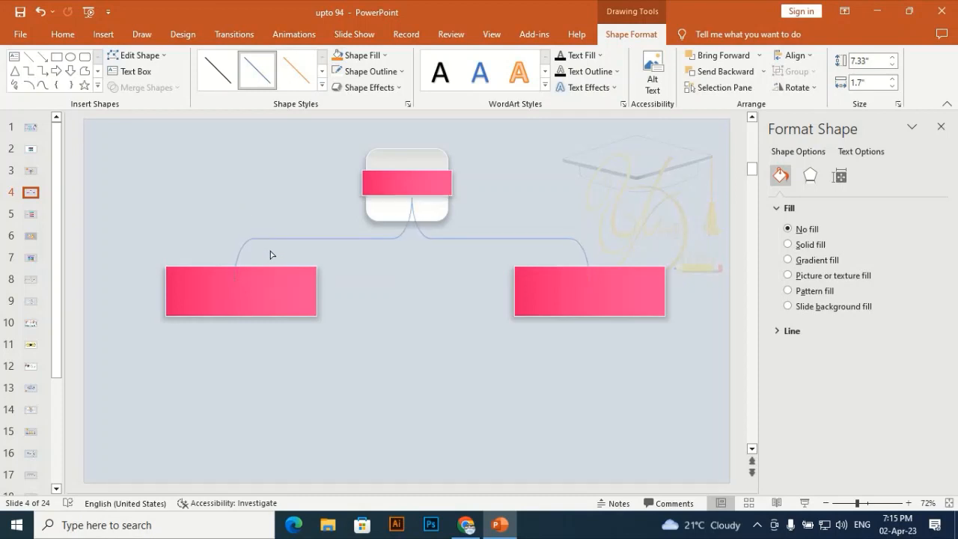
left_click_drag(491, 239, 490, 240)
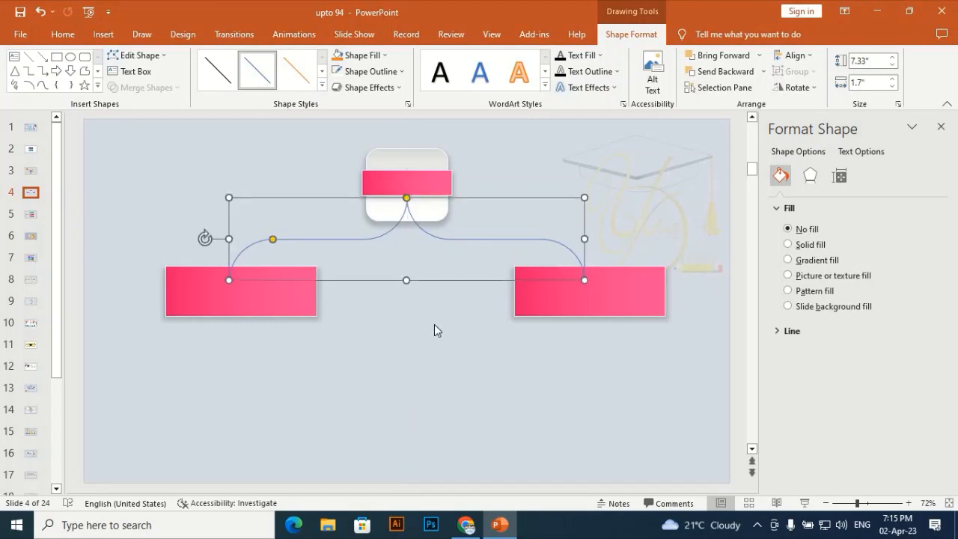
left_click(434, 324)
- Nudge the right pink rectangle left until it is centred under the brace's right end
left_click(528, 303)
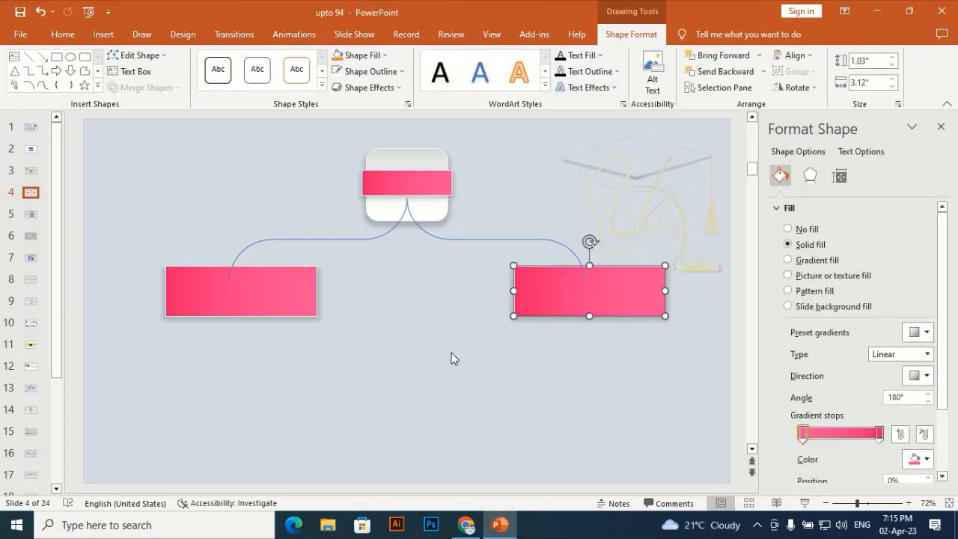
key("Left")
key("Left")
key("Left")
key("Left")
key("Left")
key("Left")
key("Left")
key("Left")
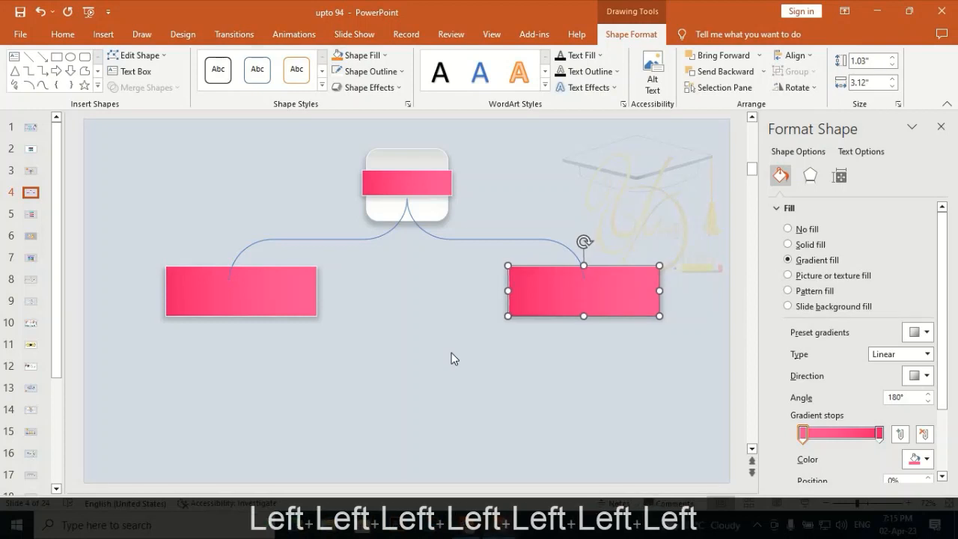
- Nudge the left pink rectangle horizontally until it is centred under the brace's left end
left_click(255, 320)
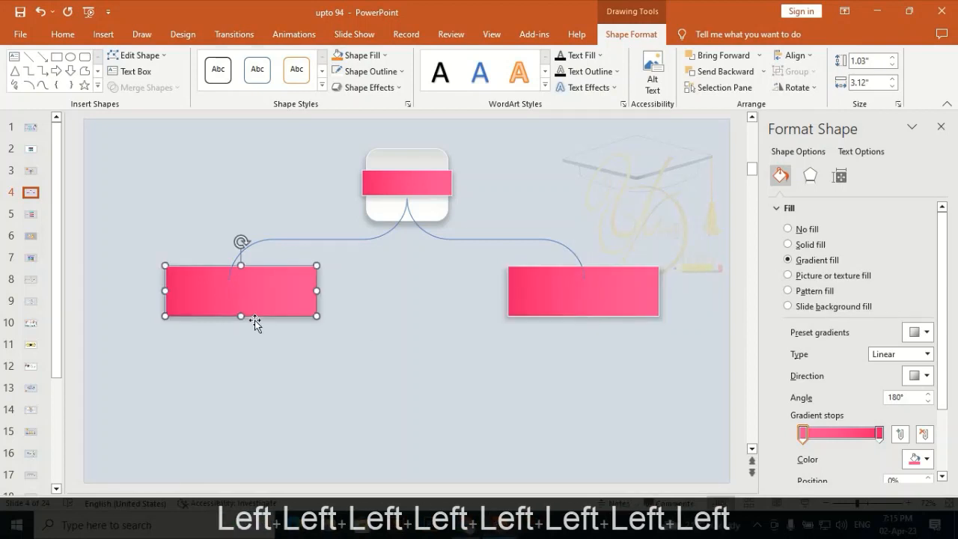
key("Left")
key("Left")
key("Left")
key("Left")
key("Left")
key("Left")
key("Left")
key("Left")
key("Left")
key("Left")
key("Left")
key("Left")
key("Left")
key("Left")
key("Left")
key("Left")
key("Left")
key("Left")
key("Left")
key("Left")
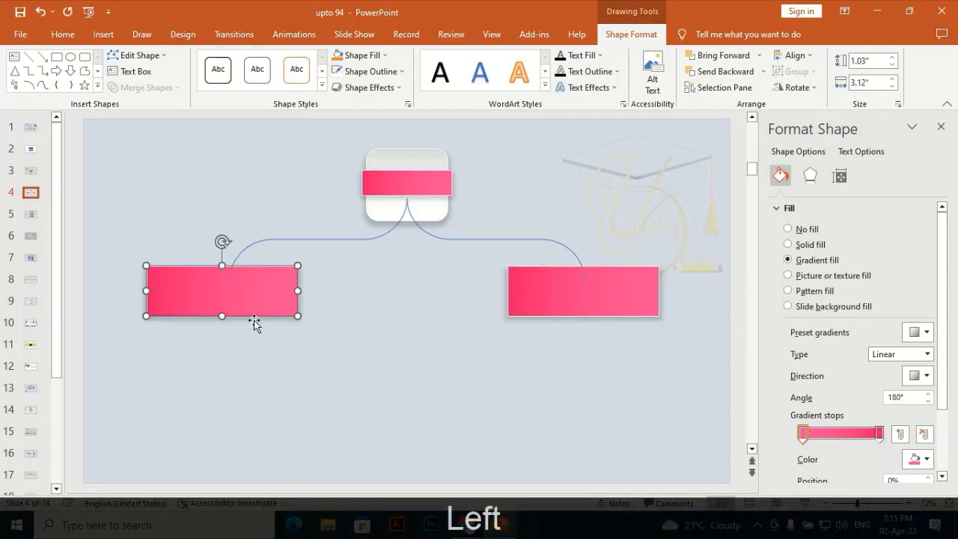
key("Right")
key("Right")
key("Right")
key("Right")
key("Right")
key("Right")
key("Right")
key("Right")
key("Right")
key("Right")
key("Right")
key("Right")
key("Right")
key("Right")
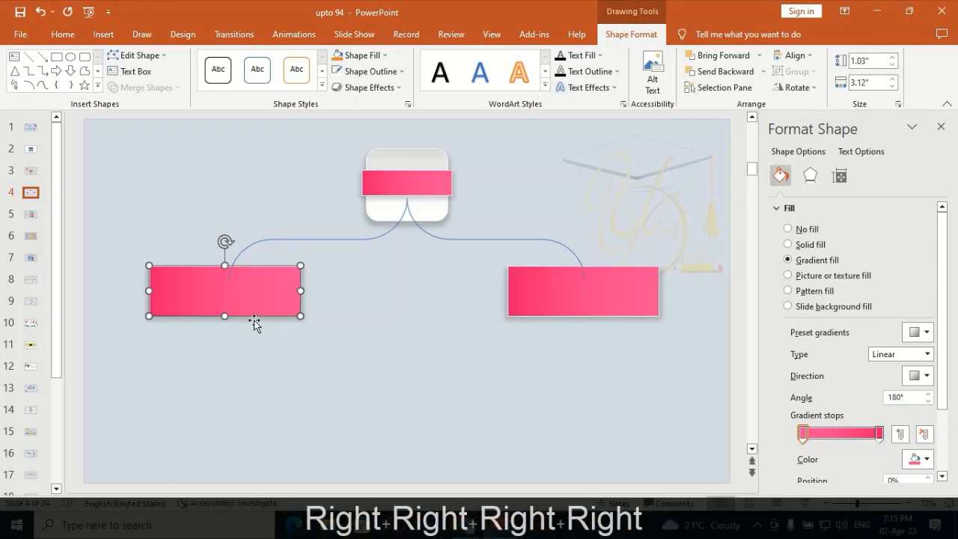
- Change the brace's outline to a dark grey theme colour
left_click(294, 245)
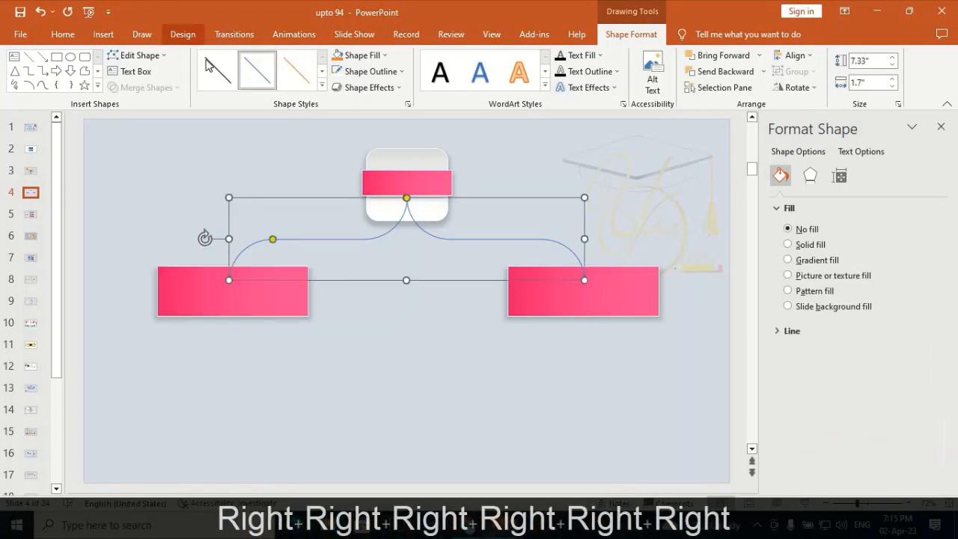
left_click(399, 72)
left_click(352, 132)
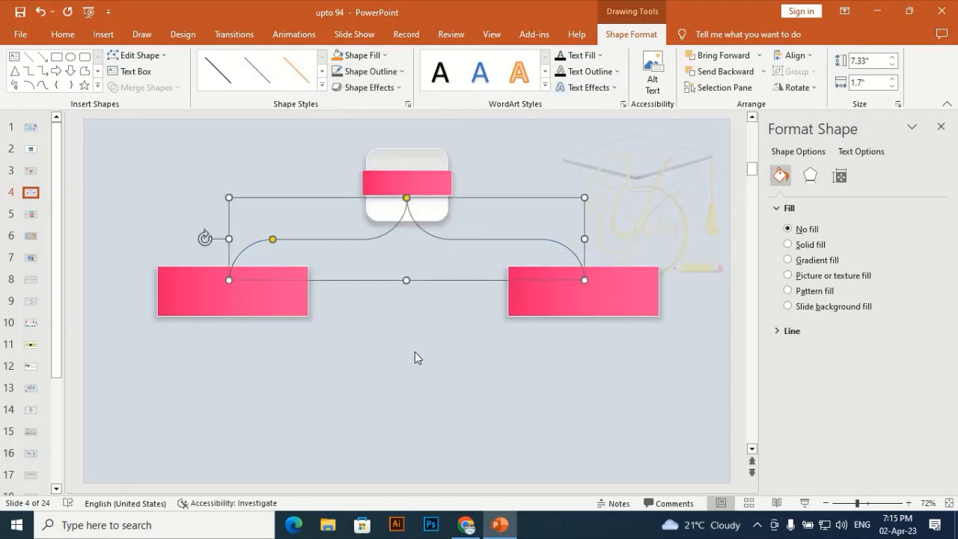
left_click(415, 351)
- Send the brace to the back, behind the rounded square and both pink rectangles
left_click(473, 241)
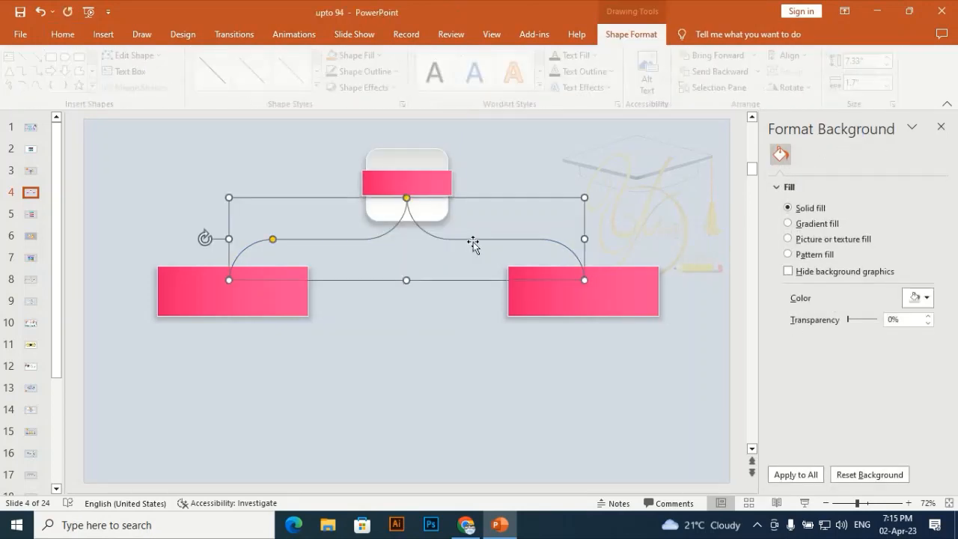
right_click(473, 242)
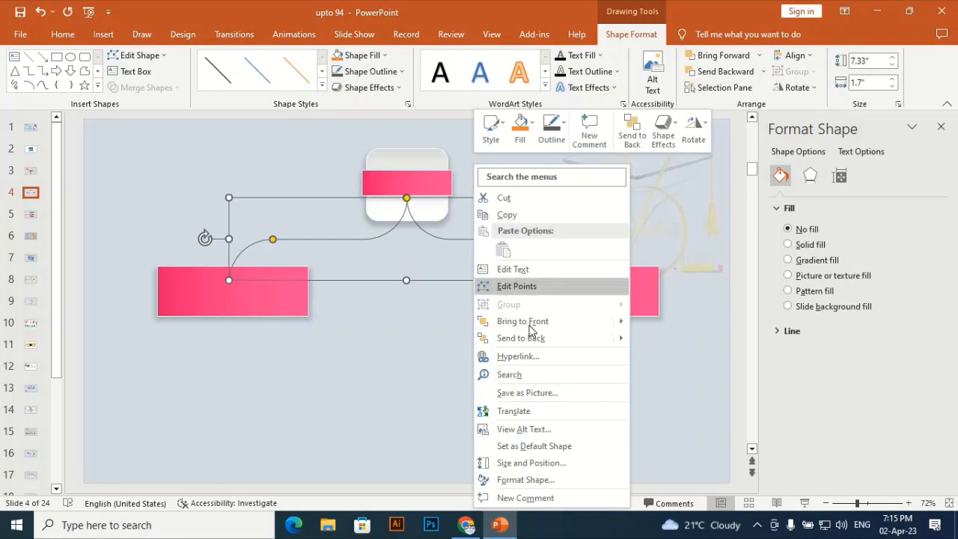
left_click(524, 339)
left_click(443, 358)
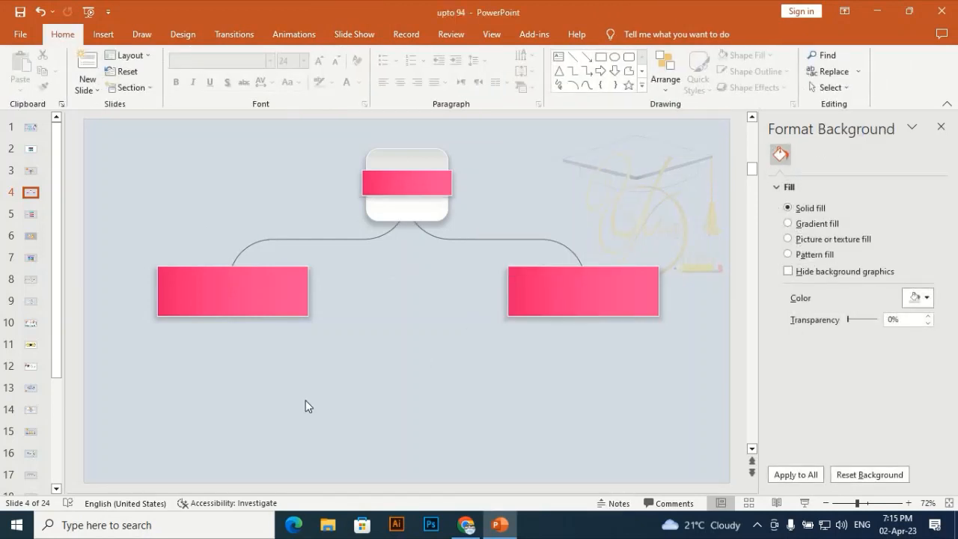
- Duplicate the white rounded square, place the copy below the left pink rectangle, and reduce its height to roughly half
left_click(242, 293)
left_click(416, 321)
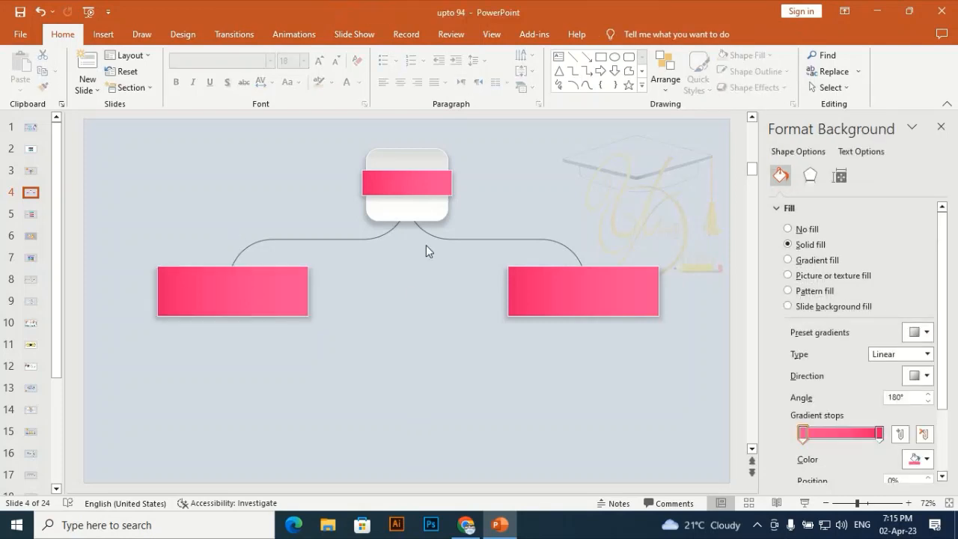
left_click(432, 215)
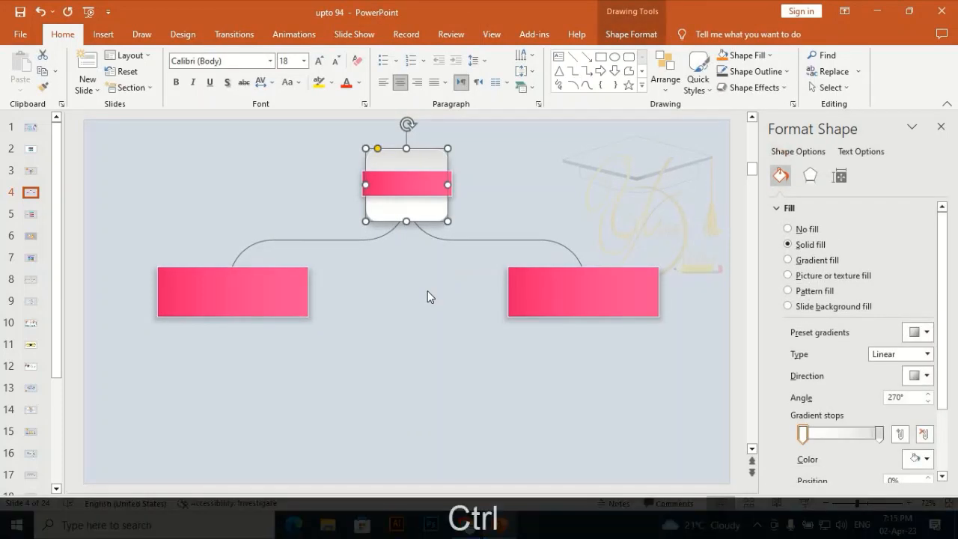
key("ctrl+d")
left_click_drag(402, 232, 150, 390)
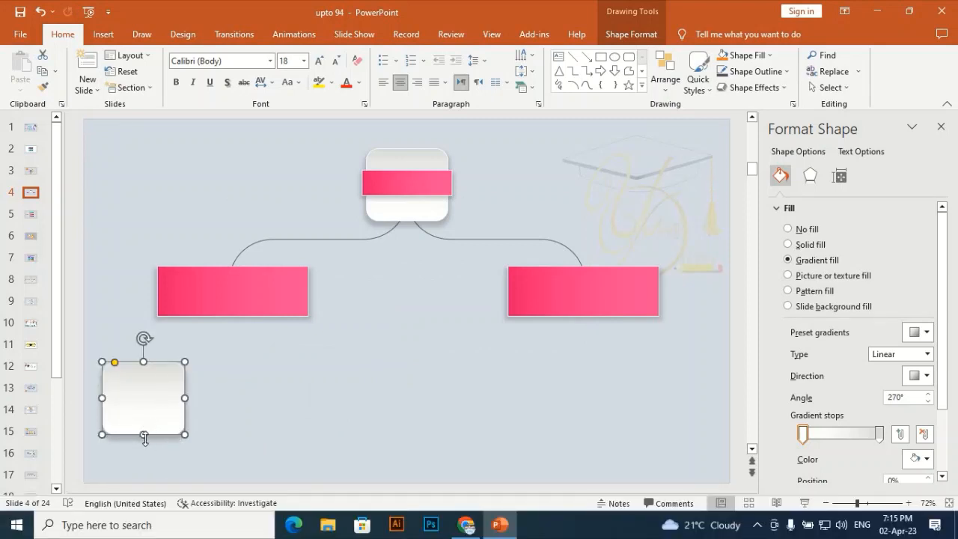
left_click_drag(143, 434, 155, 406)
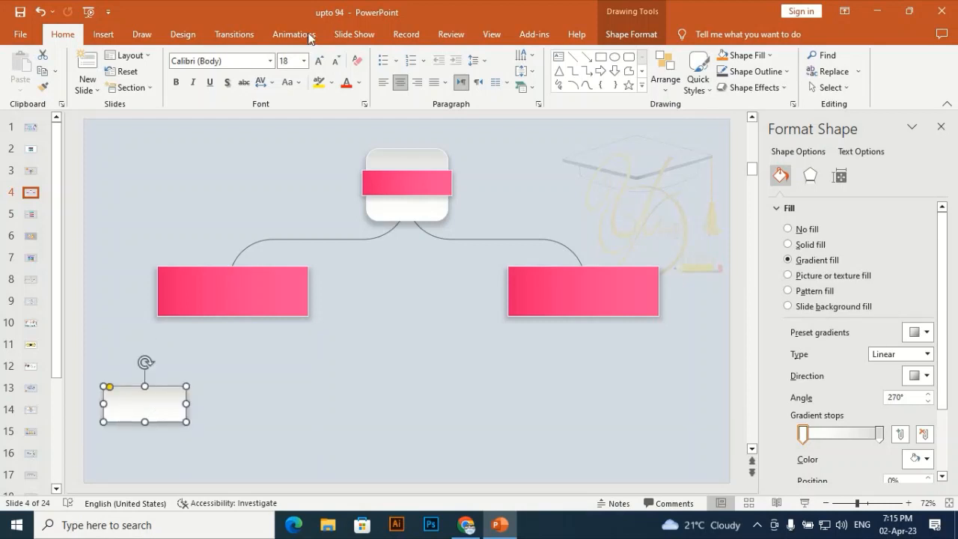